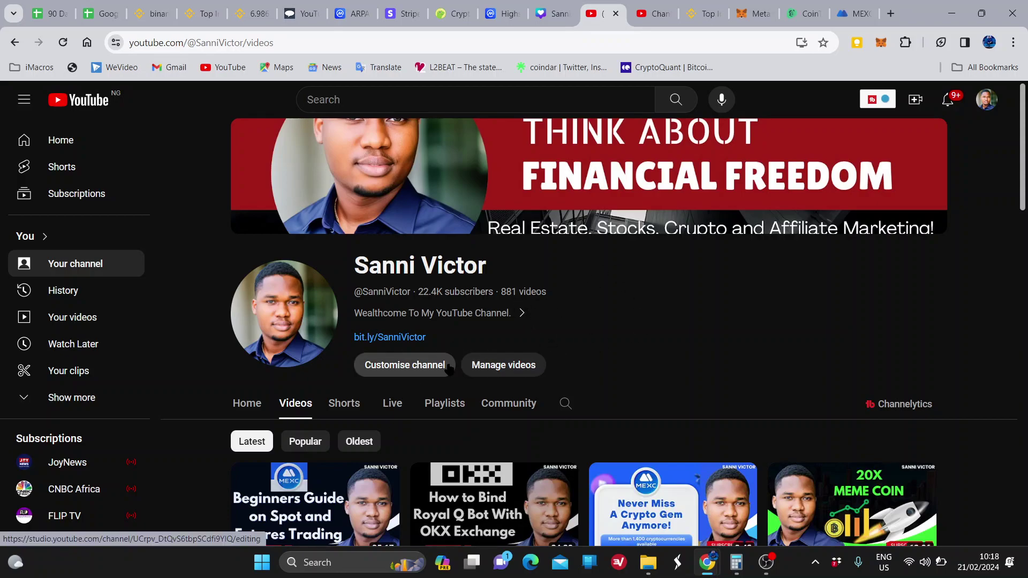
# Dismiss the DYM/USDT disclaimer and bring up the Binance account dashboard with its estimated balance.
pyautogui.click(146, 15)
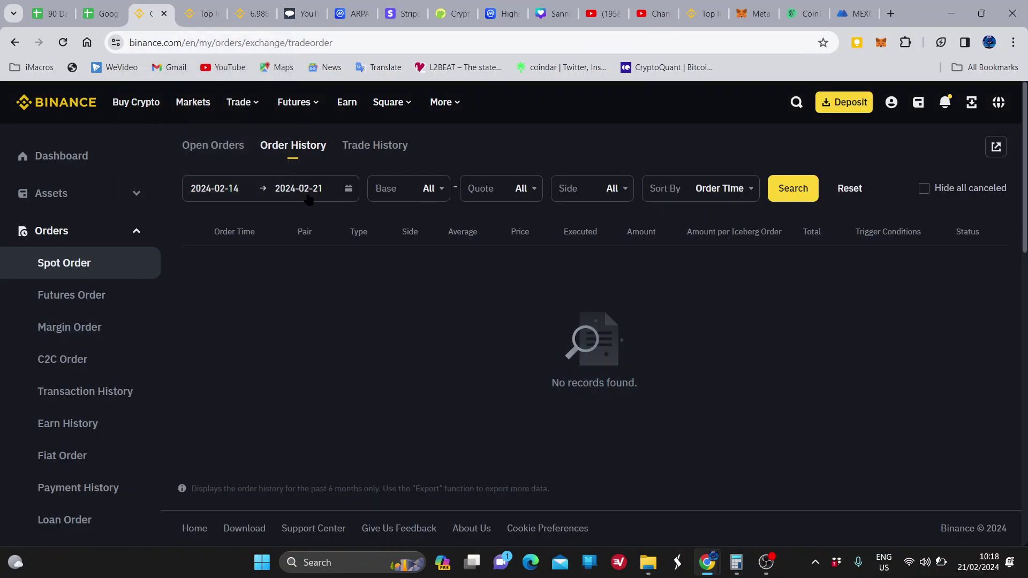
pyautogui.click(203, 17)
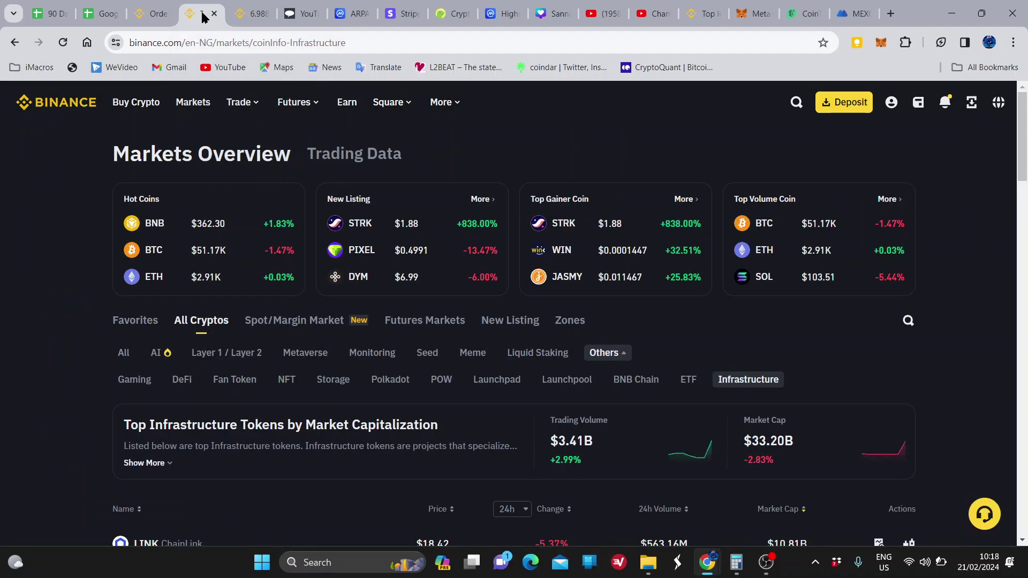
pyautogui.click(252, 15)
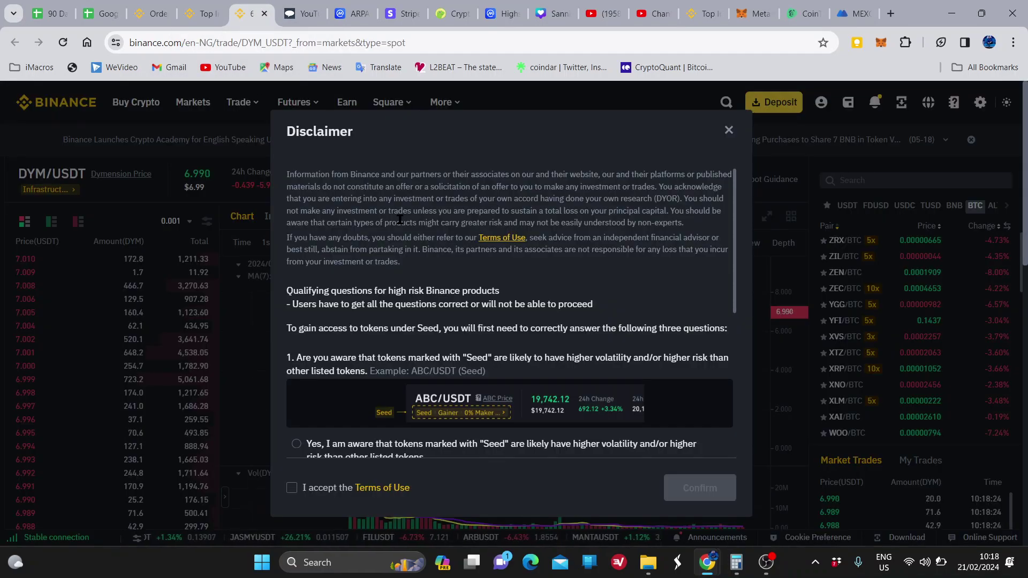
pyautogui.click(729, 131)
pyautogui.moveTo(847, 101)
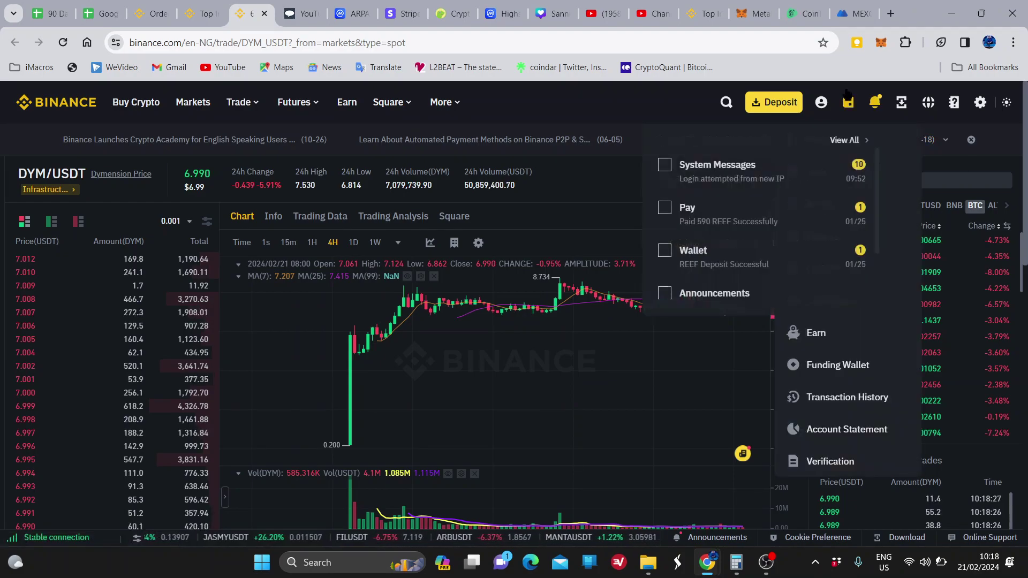
pyautogui.click(820, 102)
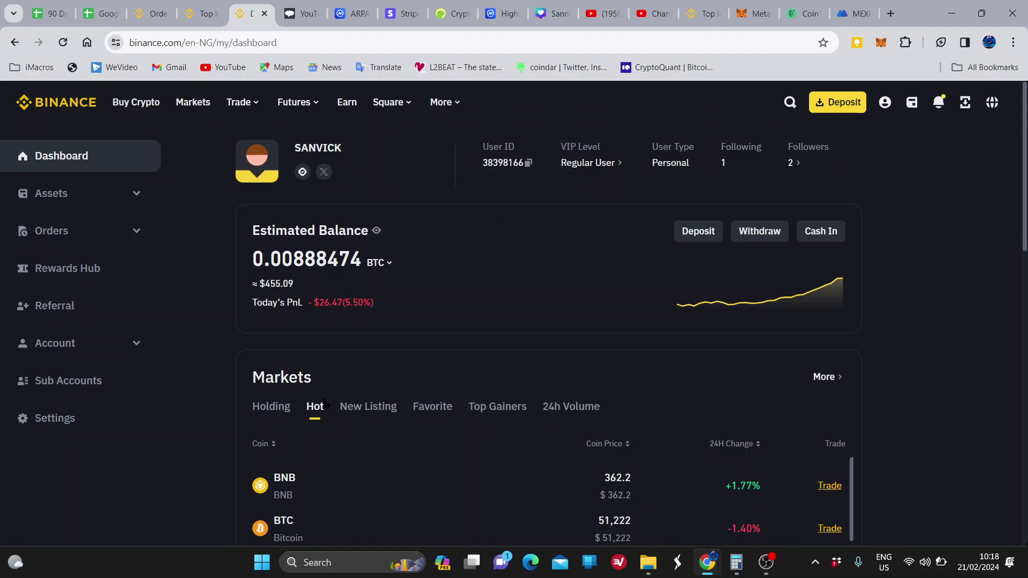
# Highlight the balance and today's PnL, then expand Assets to list Spot, Margin, Futures and other wallets.
pyautogui.moveTo(325, 402); pyautogui.dragTo(450, 260)
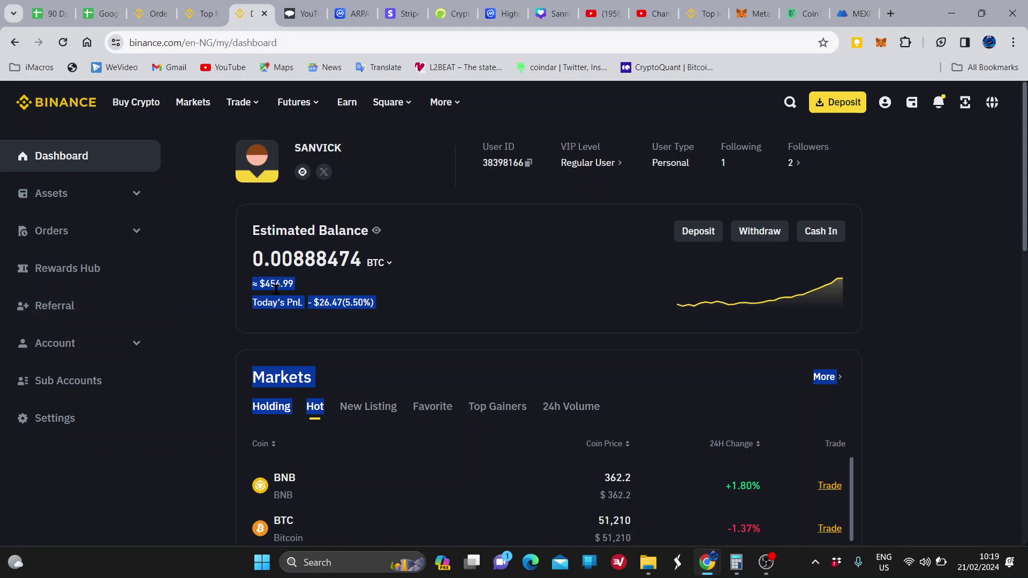
pyautogui.click(90, 498)
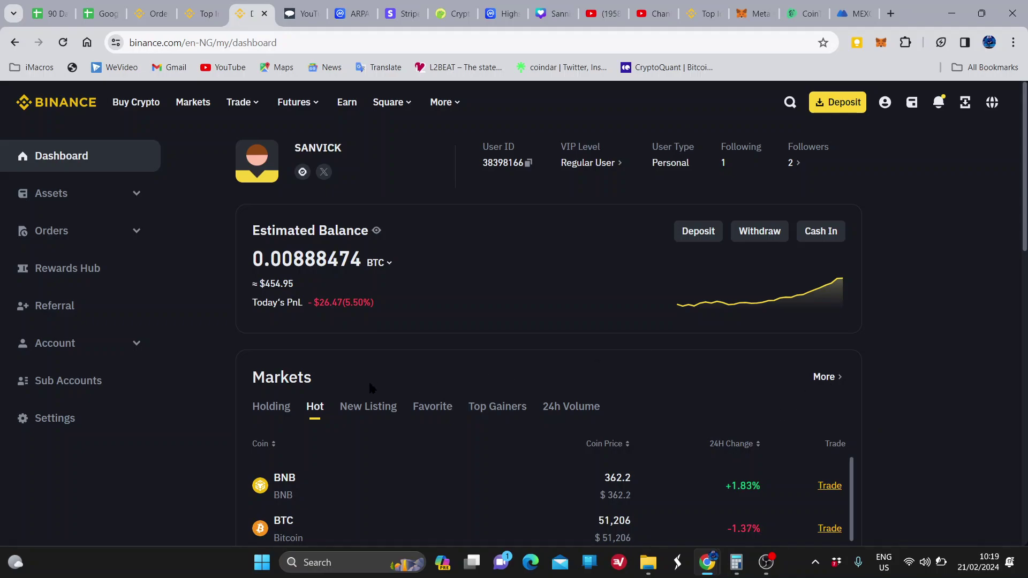
pyautogui.click(134, 193)
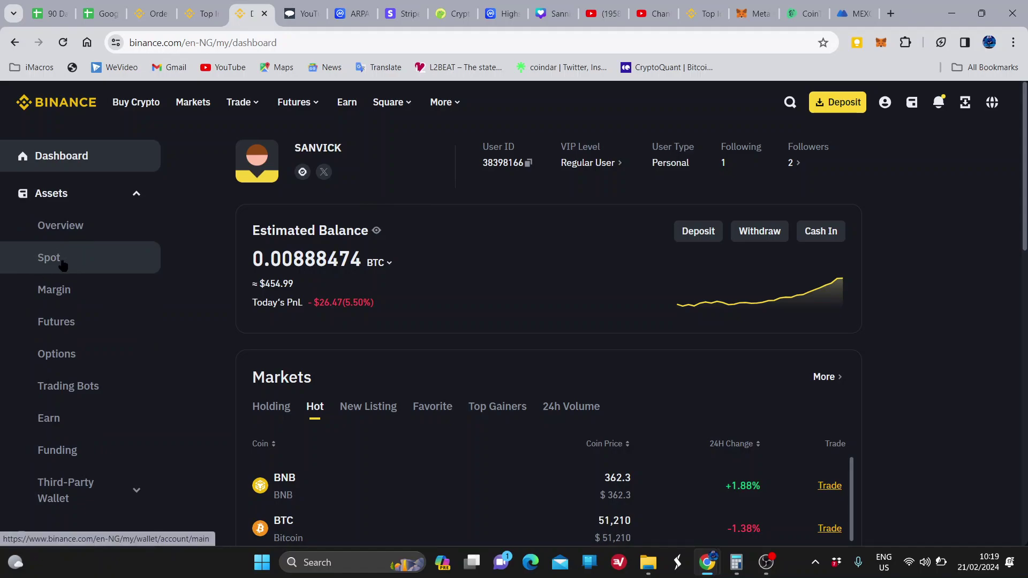
# Open the Spot wallet and scroll down through holdings starting from ICP.
pyautogui.click(64, 260)
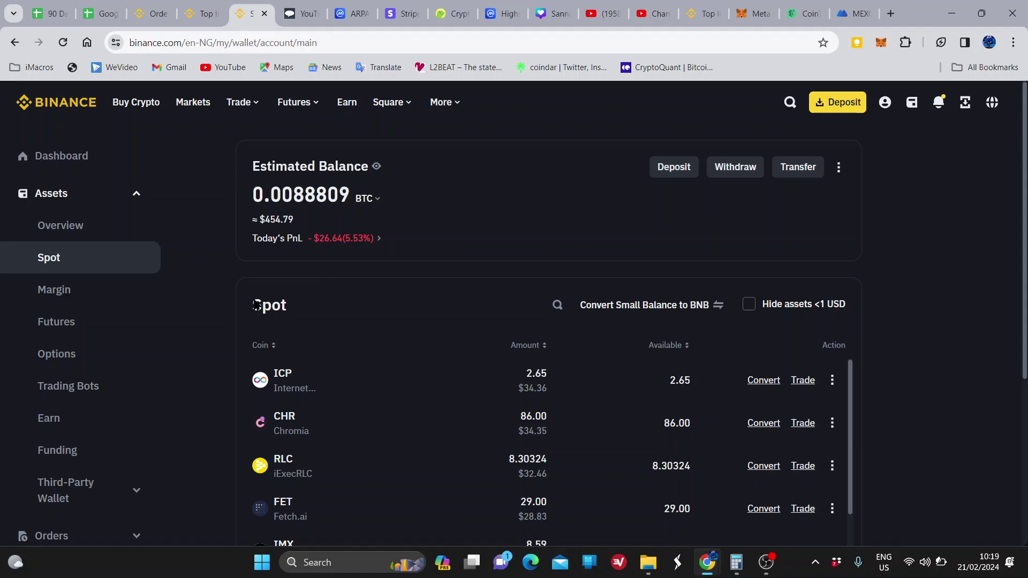
pyautogui.scroll(-4, 606, 407)
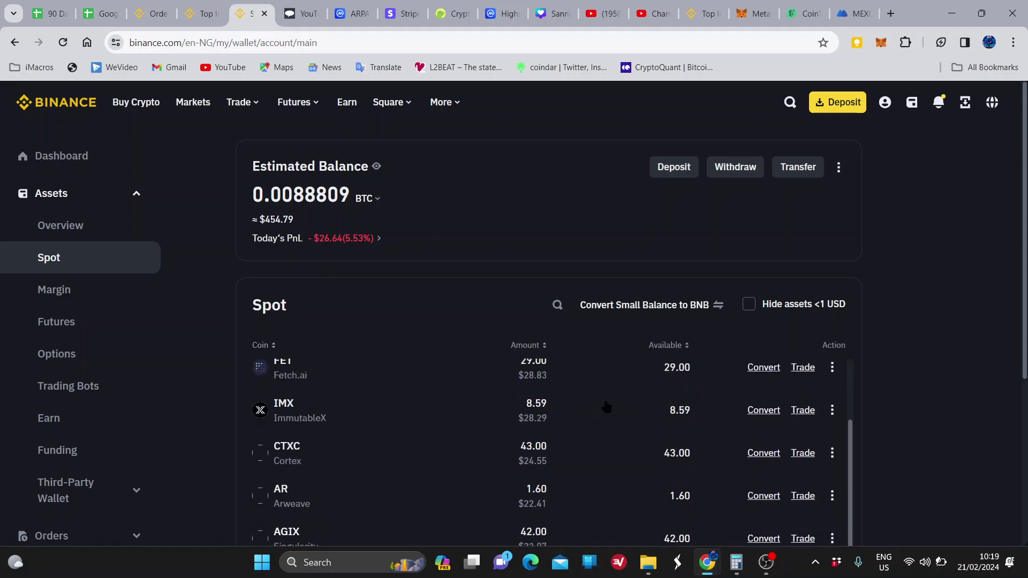
pyautogui.scroll(-4, 606, 407)
pyautogui.scroll(-1, 760, 273)
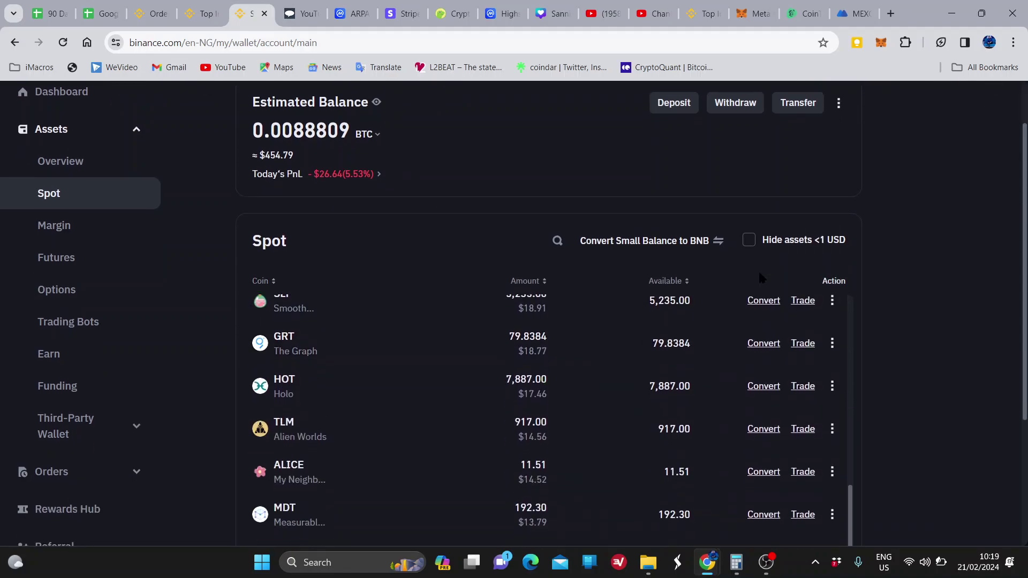
pyautogui.scroll(-2, 759, 273)
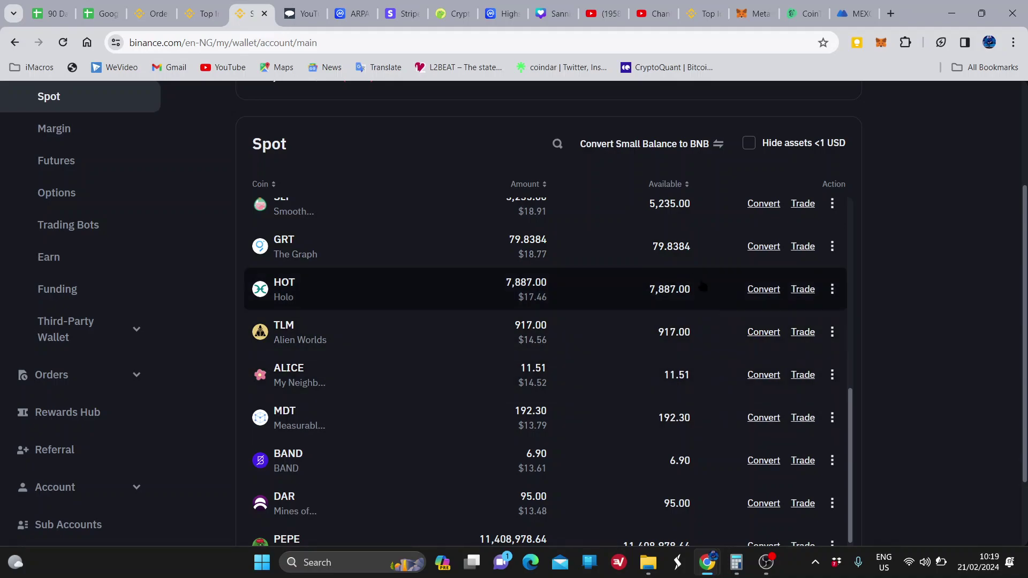
# Review the remaining Spot holdings down to FLOKI and return to the top of the list.
pyautogui.scroll(1, 587, 338)
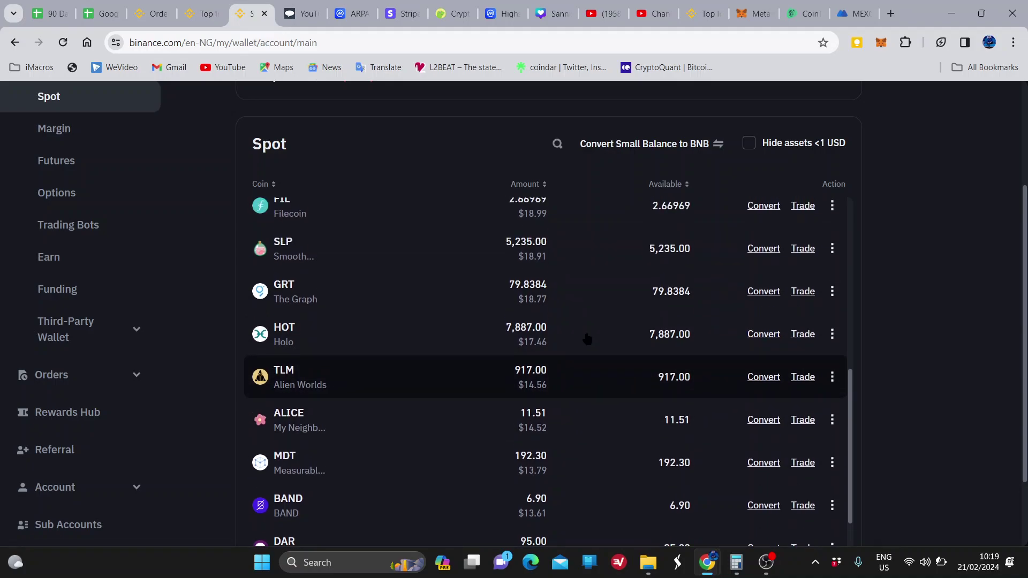
pyautogui.scroll(-2, 587, 338)
pyautogui.scroll(-2, 587, 339)
pyautogui.scroll(-1, 587, 338)
pyautogui.scroll(-1, 587, 339)
pyautogui.scroll(2, 587, 339)
pyautogui.scroll(5, 587, 338)
pyautogui.scroll(2, 587, 338)
pyautogui.scroll(2, 587, 339)
pyautogui.scroll(-5, 587, 338)
pyautogui.scroll(-6, 587, 338)
pyautogui.scroll(-2, 587, 339)
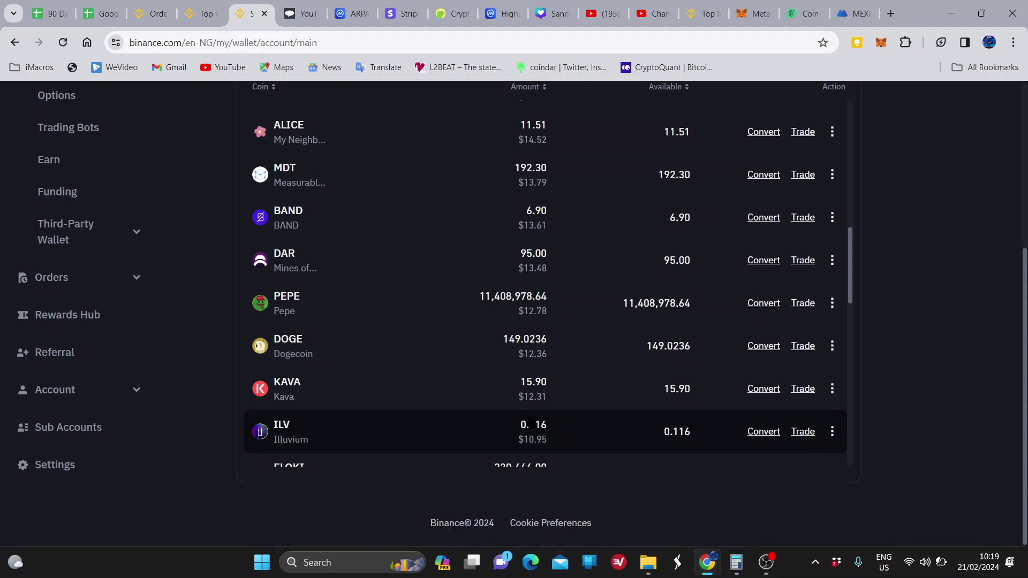
pyautogui.scroll(-1, 530, 422)
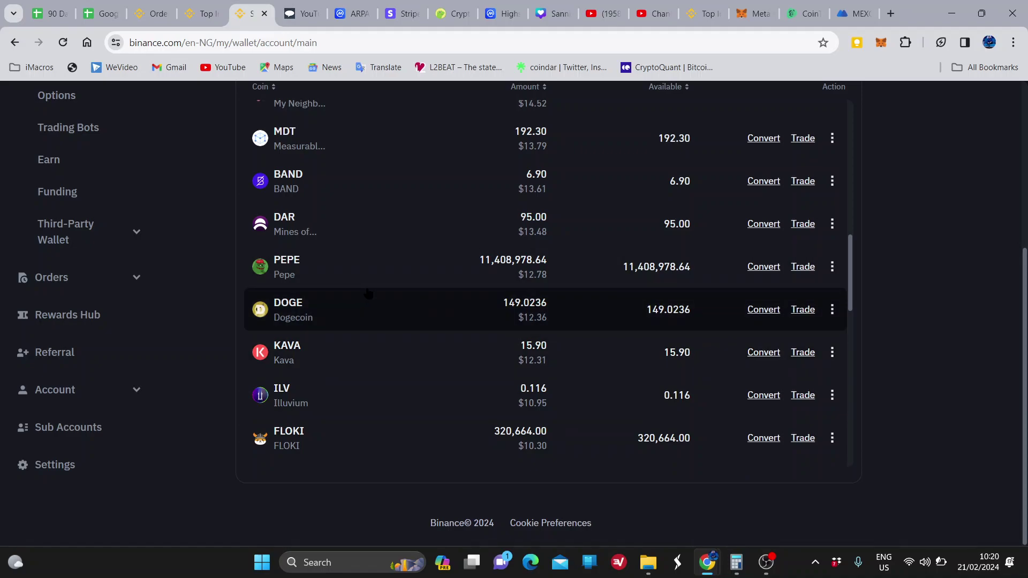
pyautogui.scroll(5, 394, 225)
pyautogui.scroll(5, 396, 229)
pyautogui.scroll(1, 395, 230)
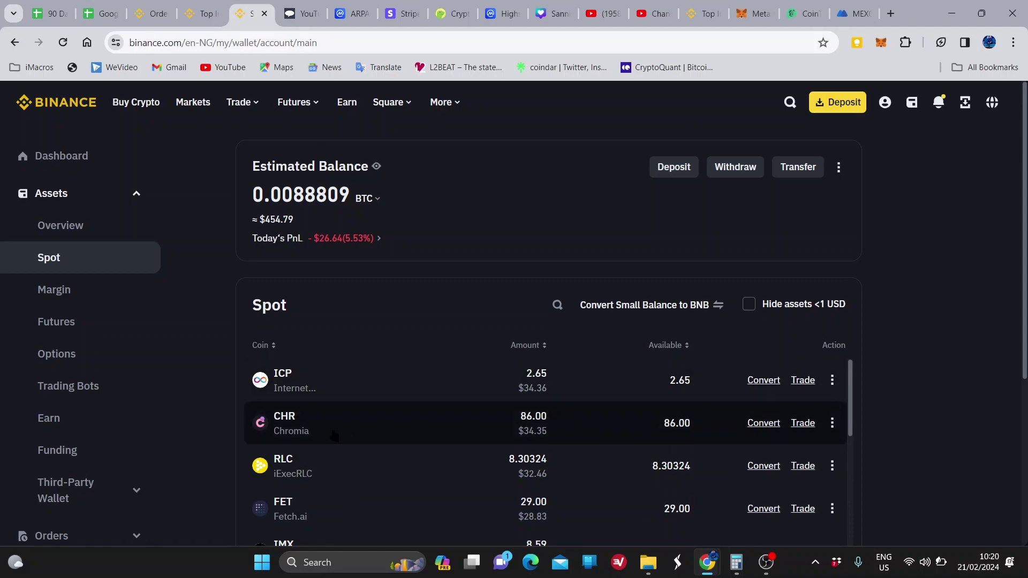
pyautogui.scroll(-2, 420, 433)
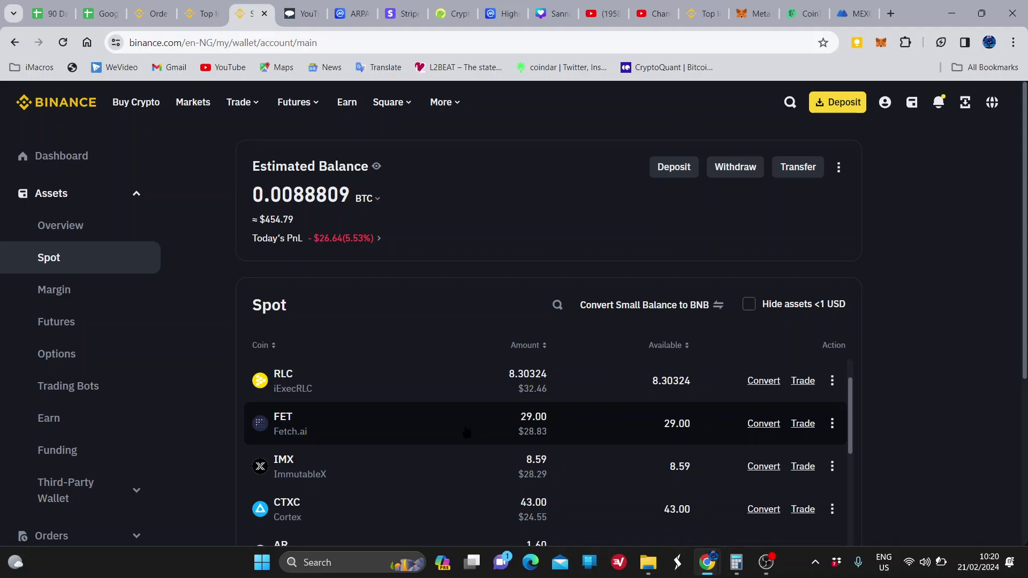
pyautogui.scroll(-1, 669, 416)
pyautogui.scroll(-1, 669, 416)
pyautogui.scroll(-4, 668, 415)
pyautogui.scroll(-3, 669, 415)
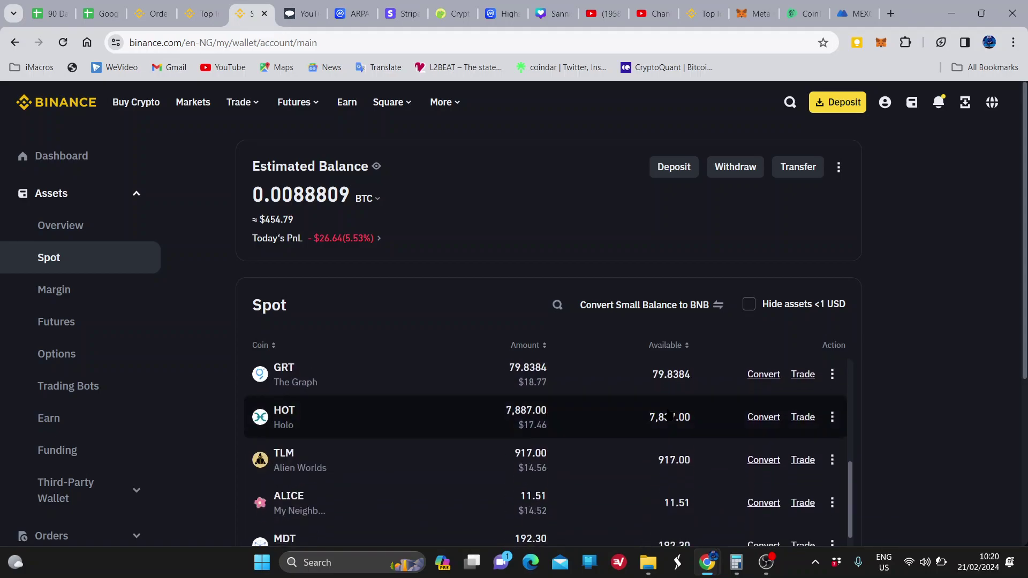
pyautogui.scroll(6, 669, 415)
pyautogui.scroll(2, 669, 415)
pyautogui.scroll(3, 669, 415)
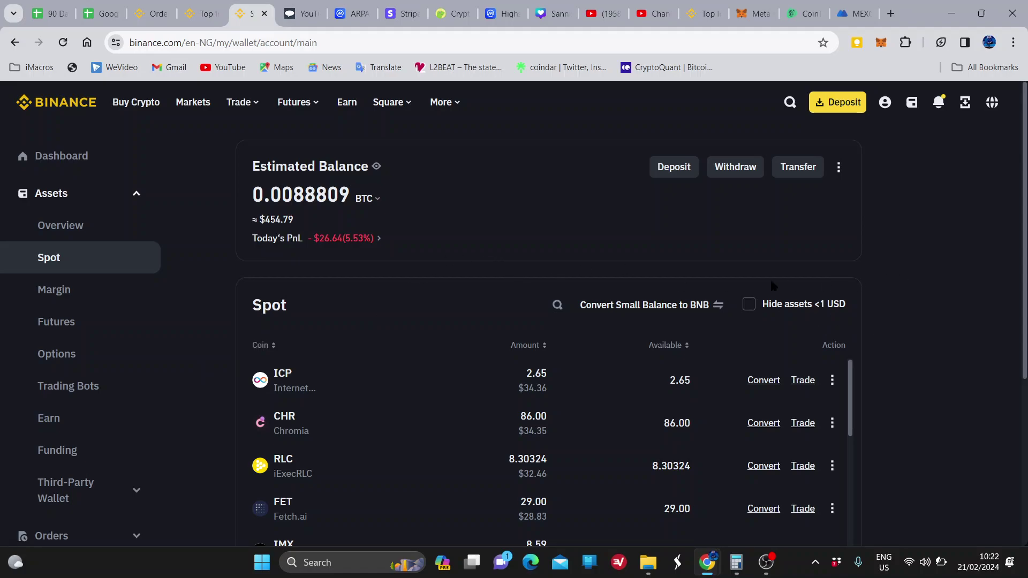
pyautogui.scroll(-2, 865, 273)
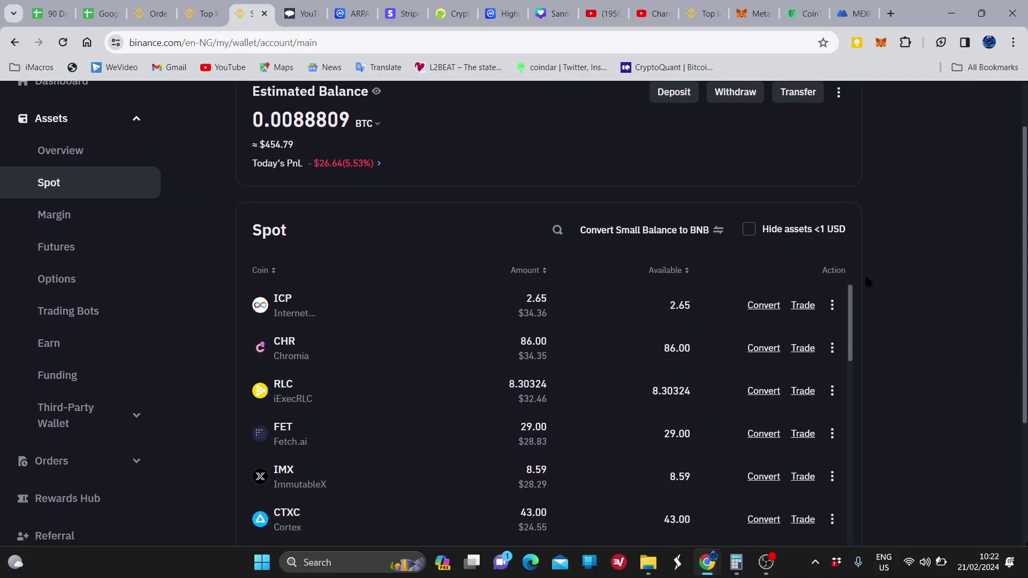
pyautogui.scroll(-1, 865, 273)
pyautogui.scroll(2, 865, 274)
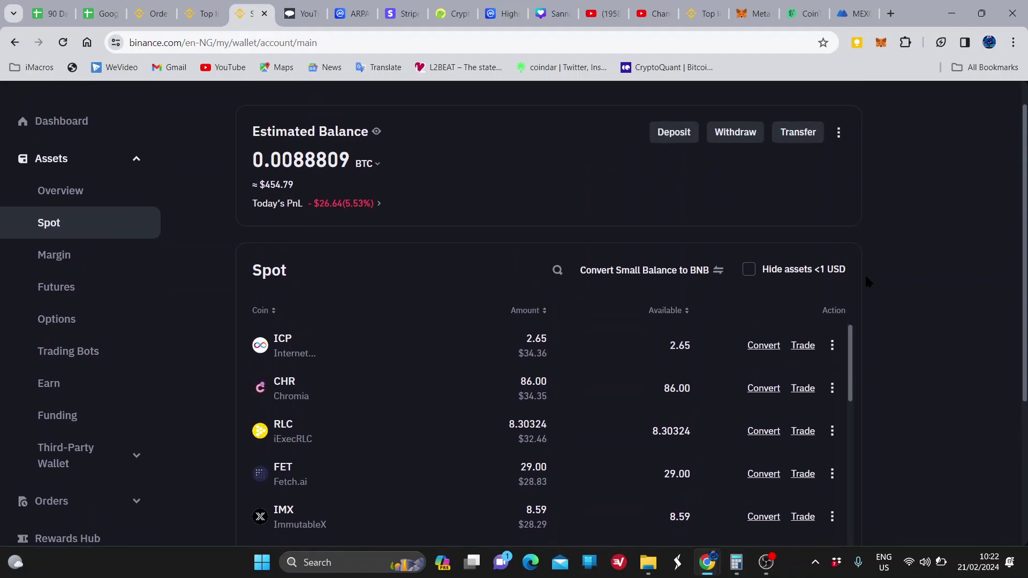
# Browse the YouTube channel's Videos grid, then return to Binance's Top Infrastructure markets overview.
pyautogui.click(603, 13)
pyautogui.scroll(-5, 602, 321)
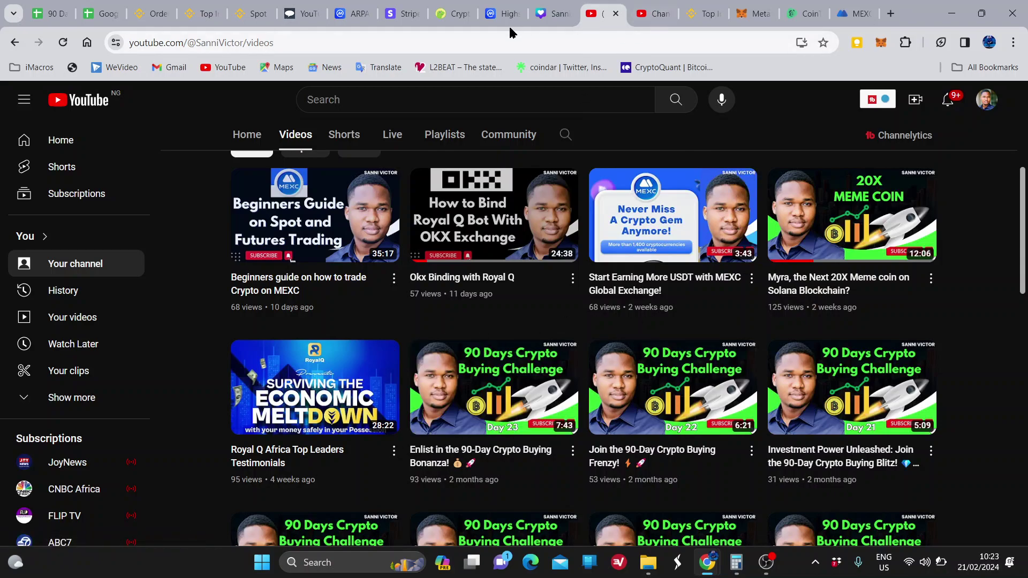
pyautogui.click(201, 20)
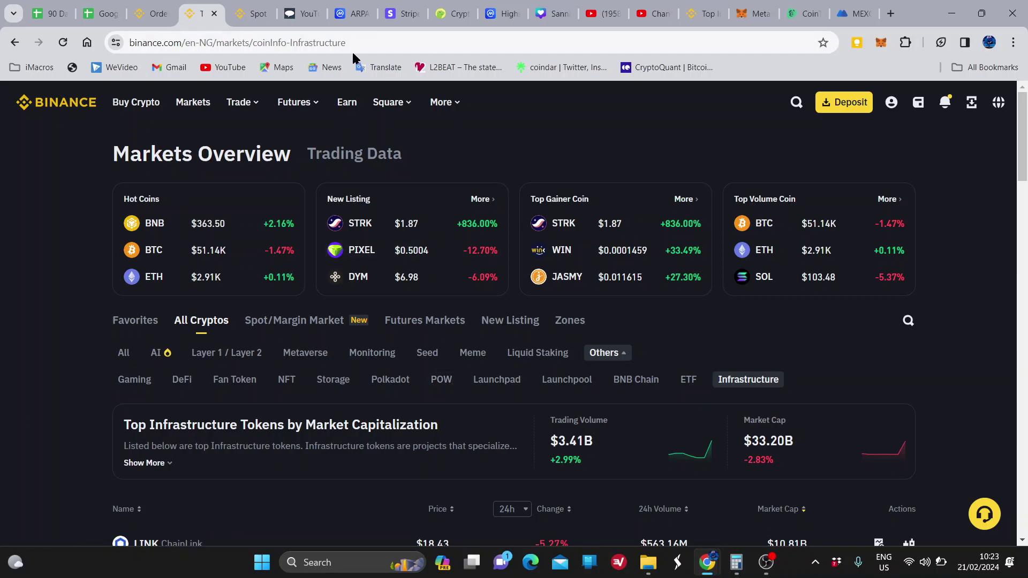
# Check the Binance order history and markets pages, ending back on the Spot wallet holdings.
pyautogui.click(147, 10)
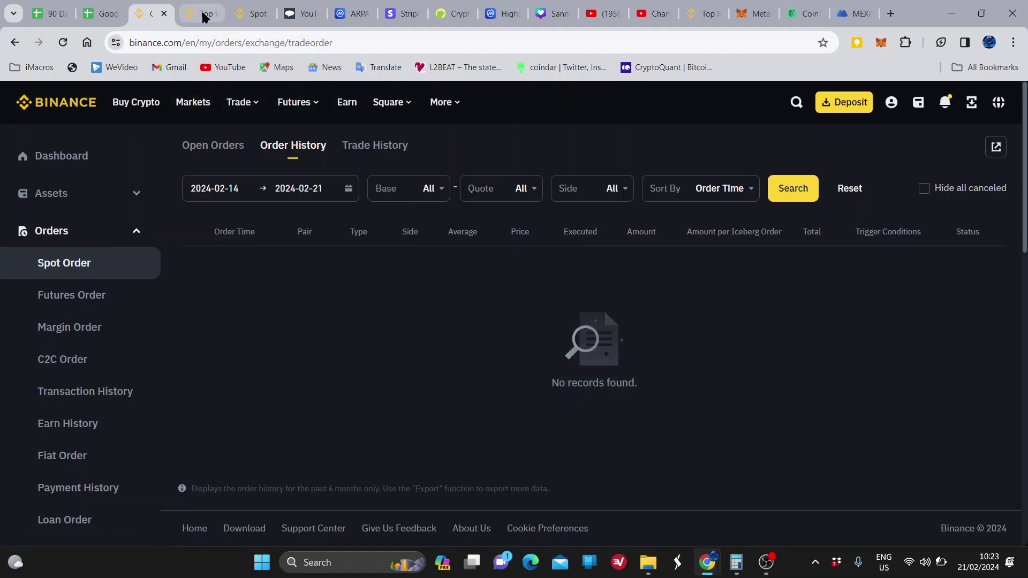
pyautogui.click(204, 15)
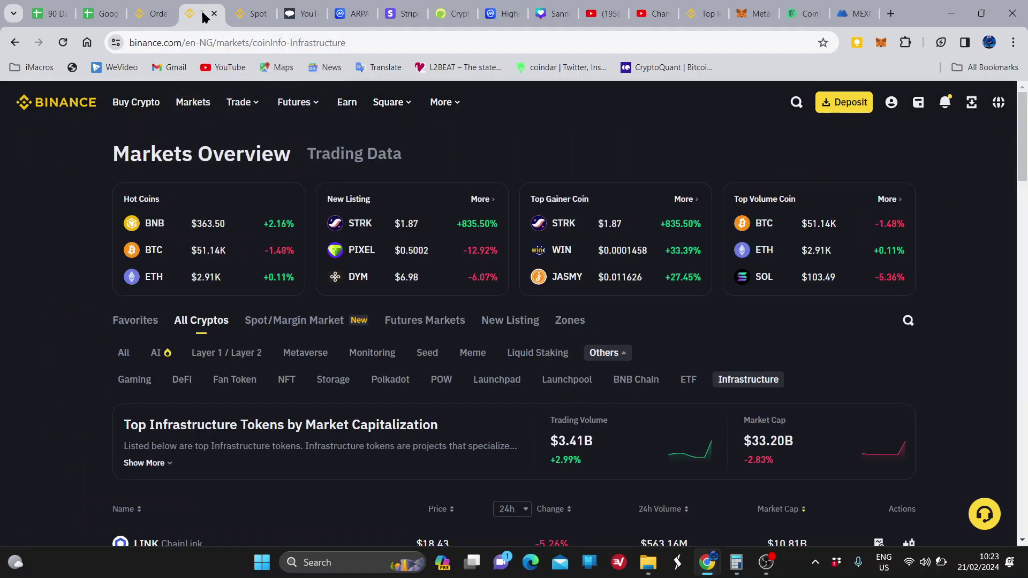
pyautogui.click(252, 13)
pyautogui.moveTo(242, 101)
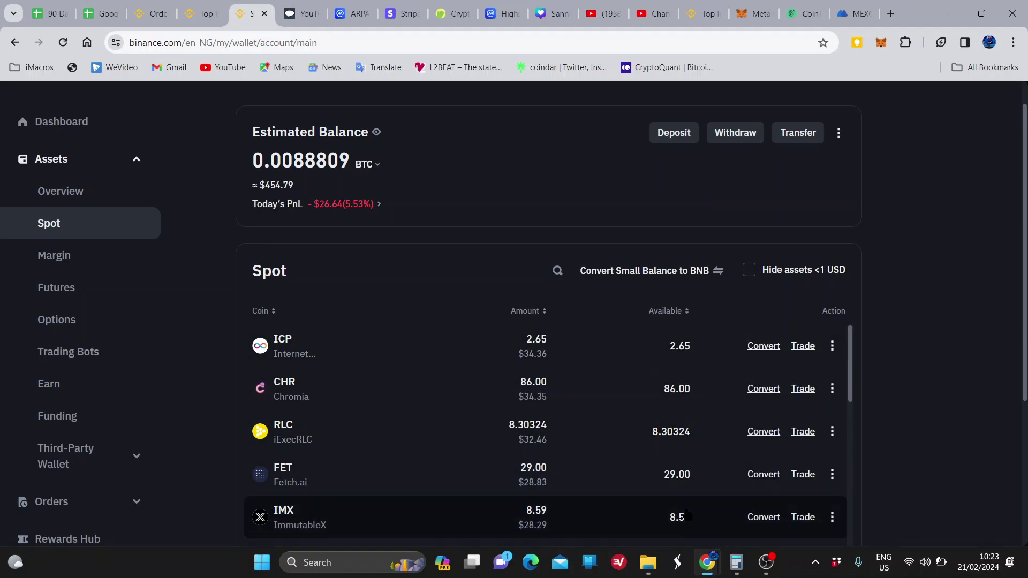
pyautogui.moveTo(737, 562)
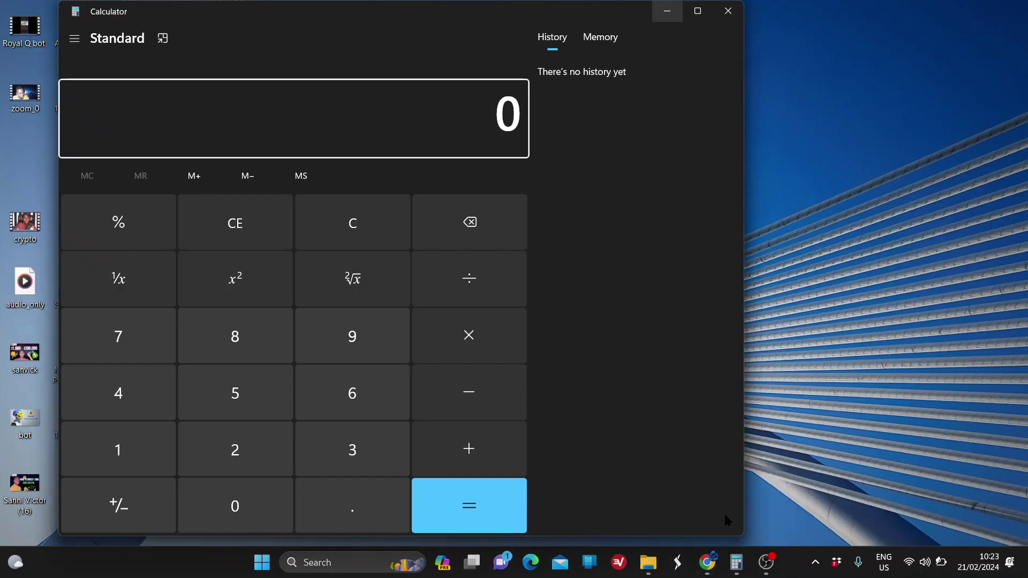
# Calculate 12 × 12 (144) in Windows Calculator, then clear it to zero.
pyautogui.click(723, 516)
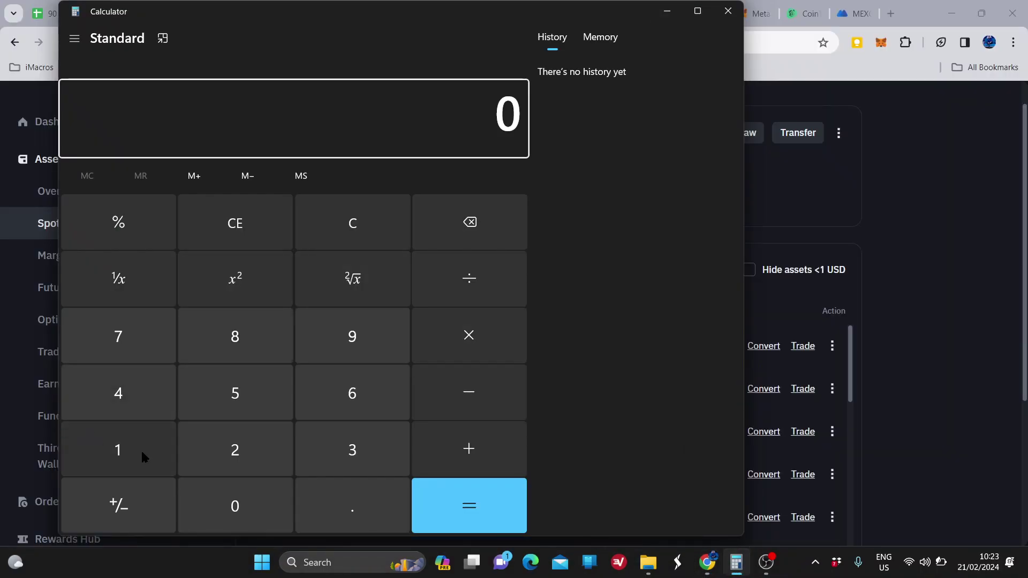
pyautogui.click(124, 452)
pyautogui.click(226, 455)
pyautogui.click(481, 330)
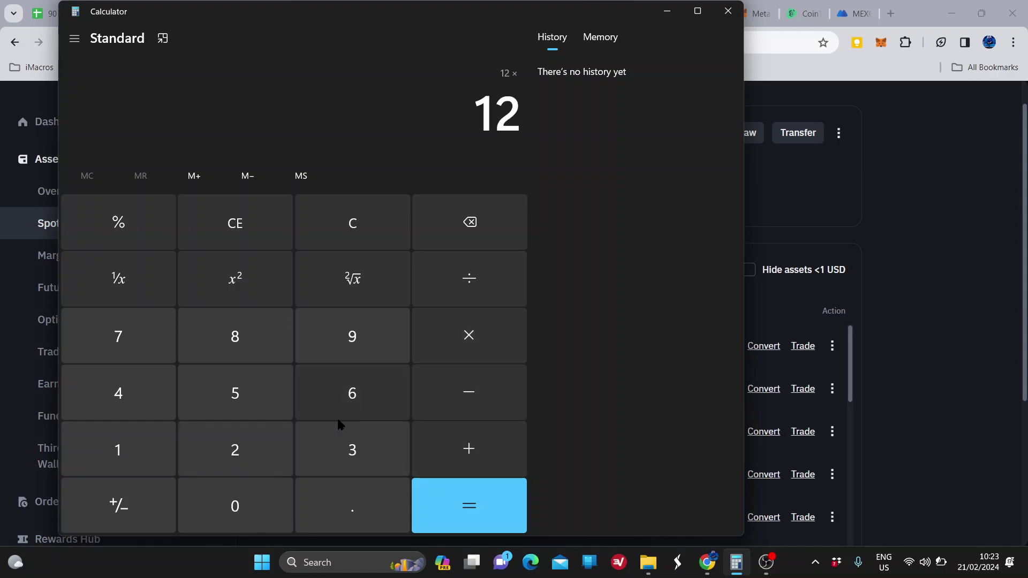
pyautogui.click(356, 448)
pyautogui.click(230, 450)
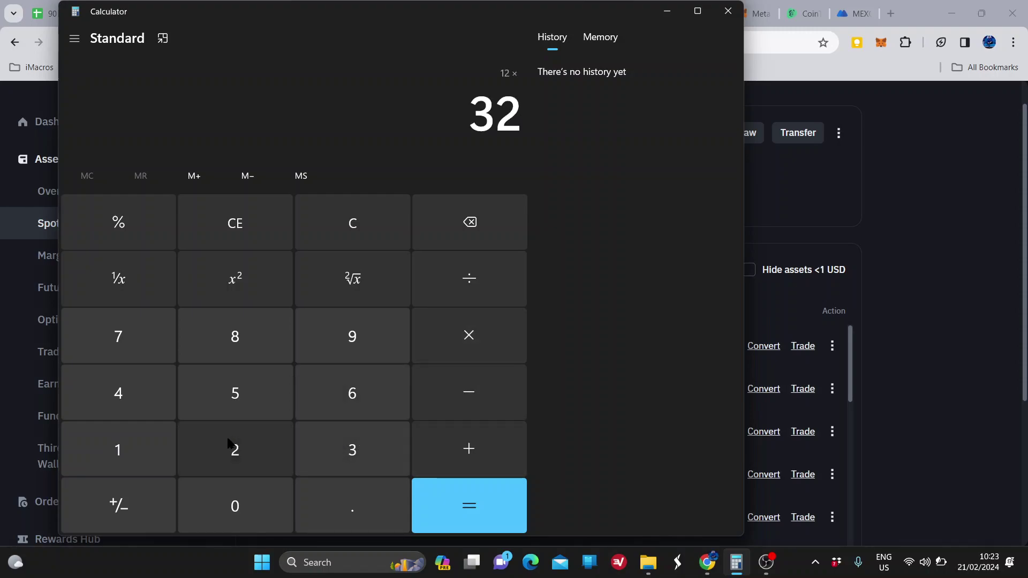
pyautogui.click(471, 210)
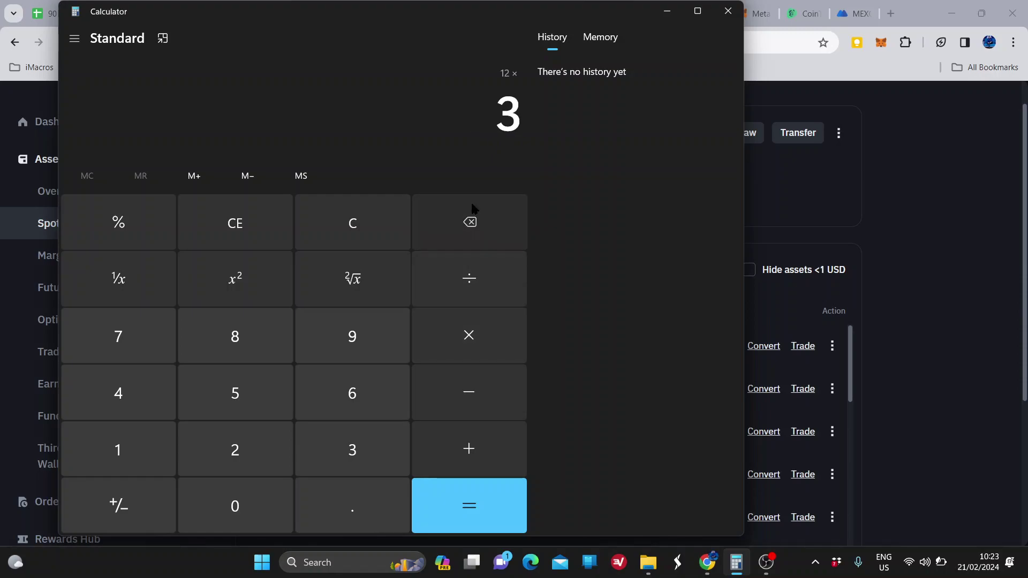
pyautogui.click(102, 448)
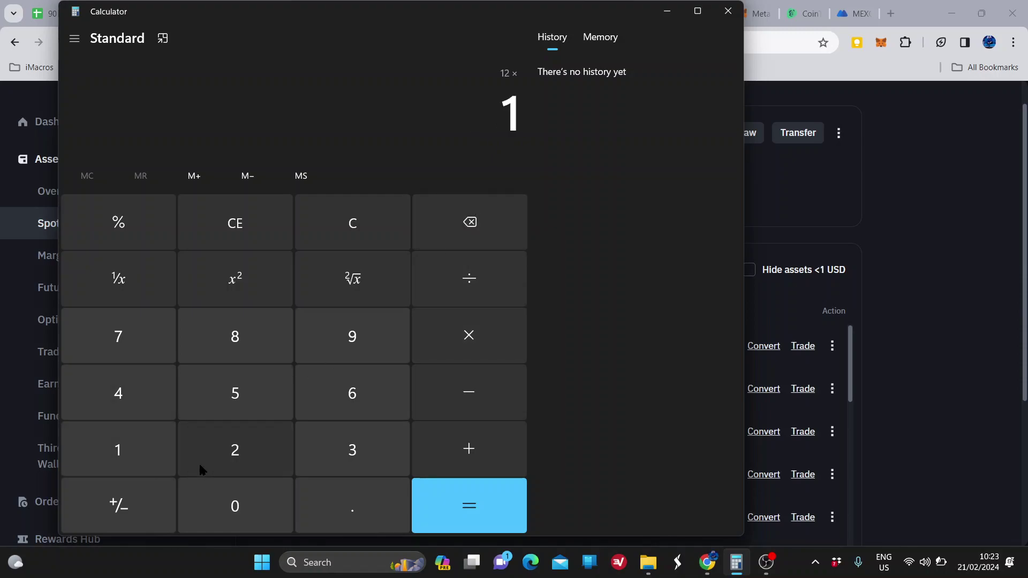
pyautogui.click(202, 469)
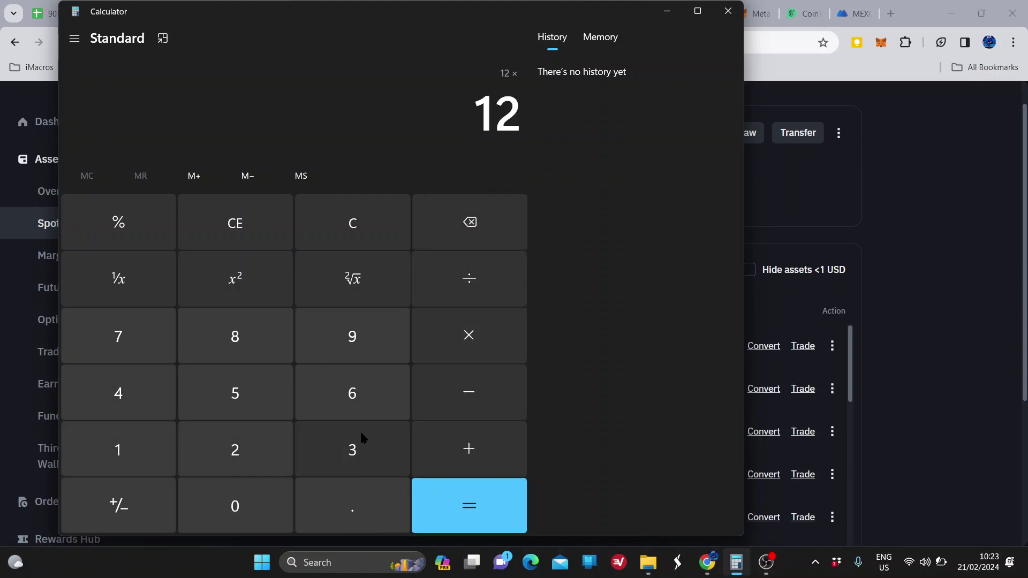
pyautogui.click(474, 340)
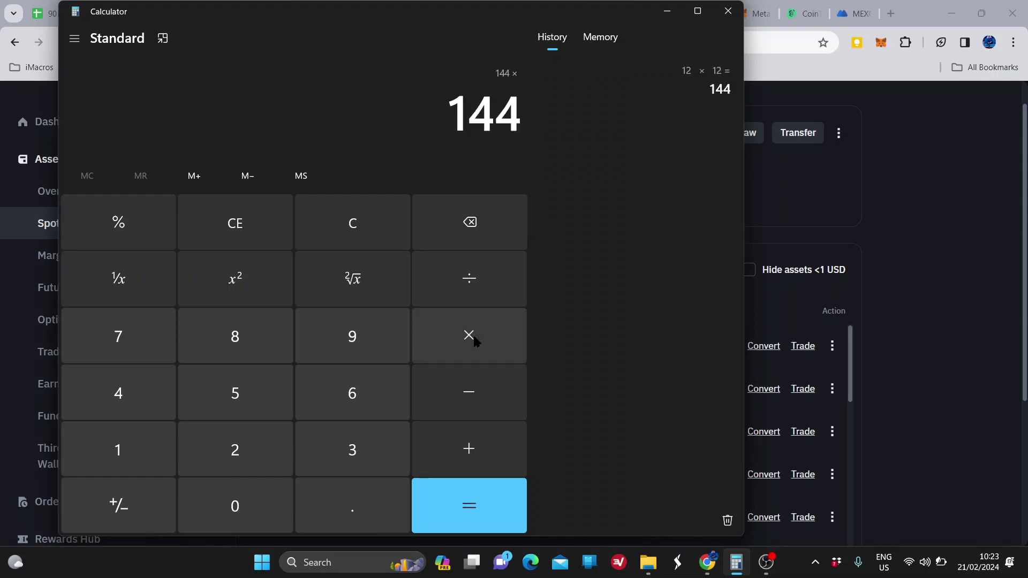
pyautogui.click(474, 219)
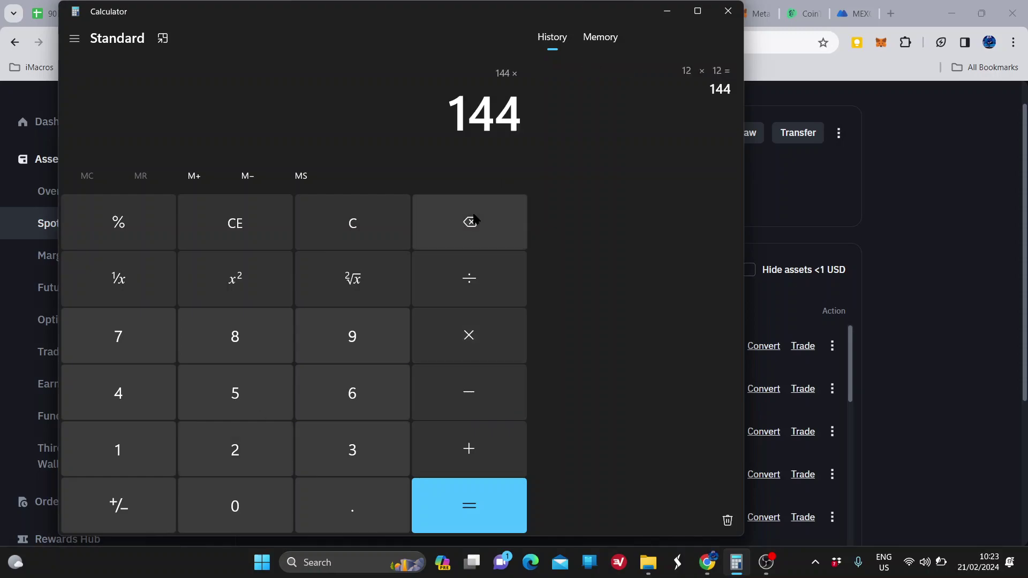
pyautogui.click(358, 215)
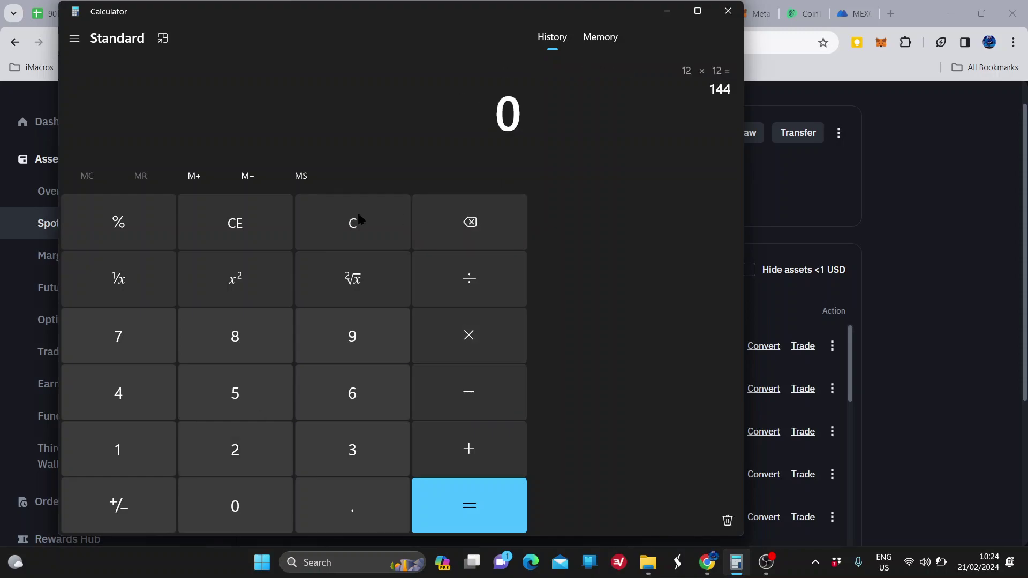
# Calculate 12 × 23, giving 276.
pyautogui.click(123, 454)
pyautogui.click(211, 460)
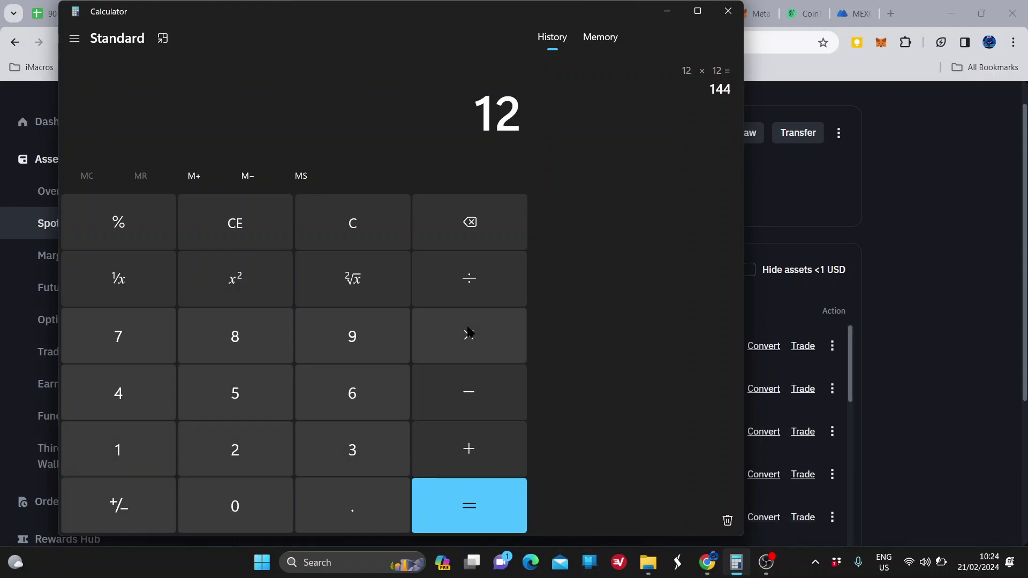
pyautogui.click(469, 333)
pyautogui.click(228, 456)
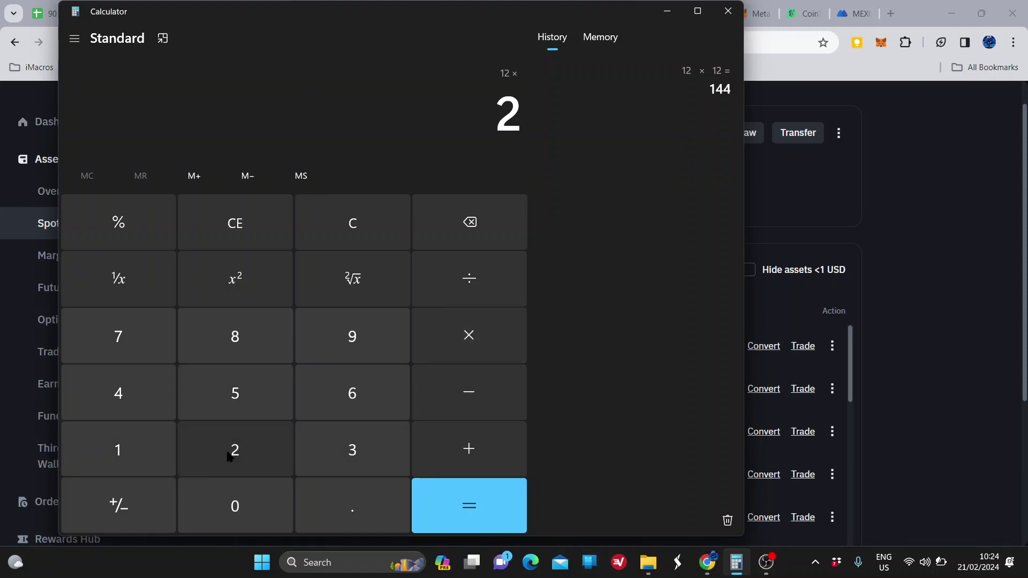
pyautogui.click(363, 461)
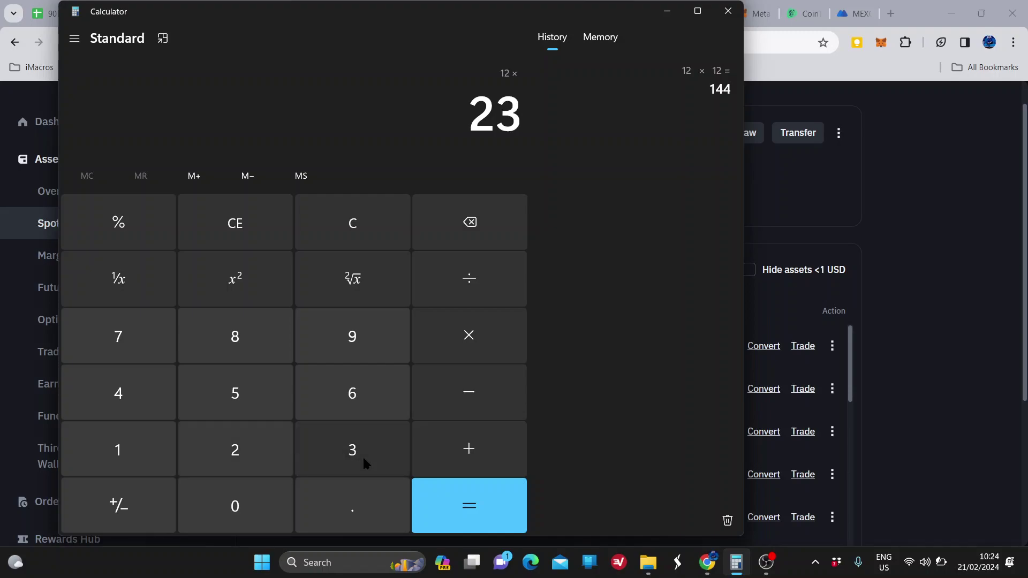
pyautogui.click(471, 514)
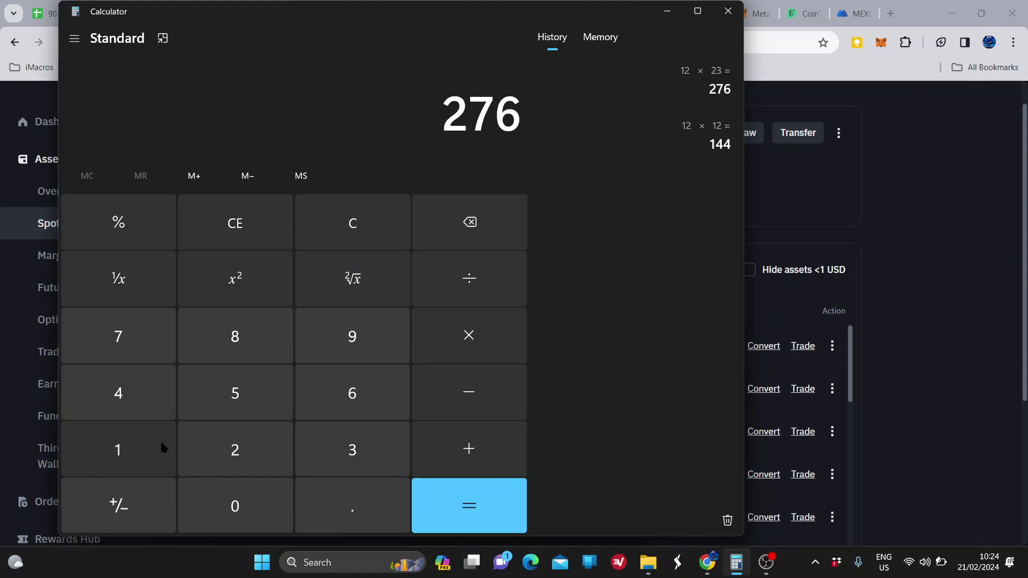
# Calculate 1800 × 100 (180,000), then close Calculator.
pyautogui.click(134, 449)
pyautogui.click(245, 347)
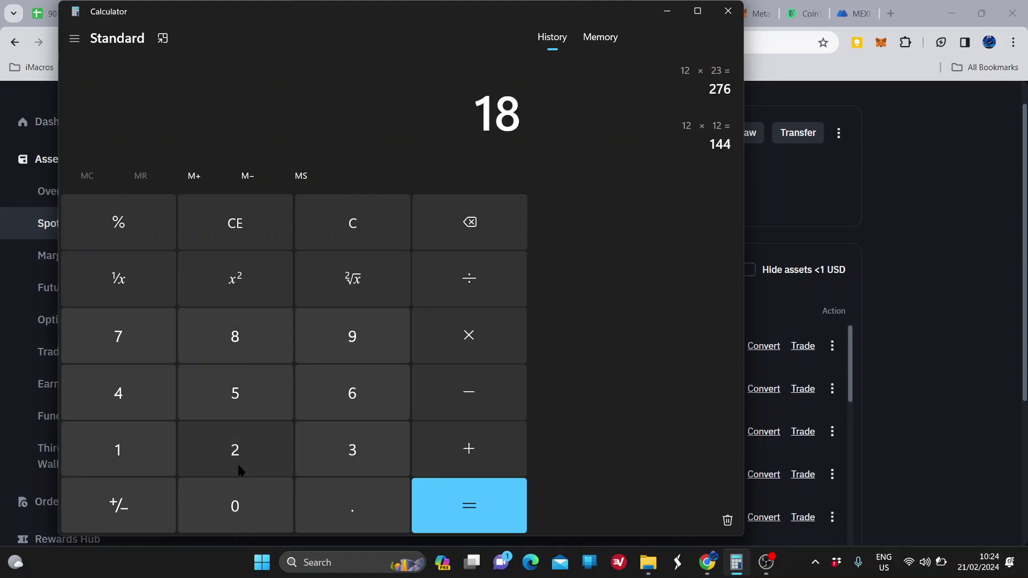
pyautogui.click(245, 498)
pyautogui.click(246, 498)
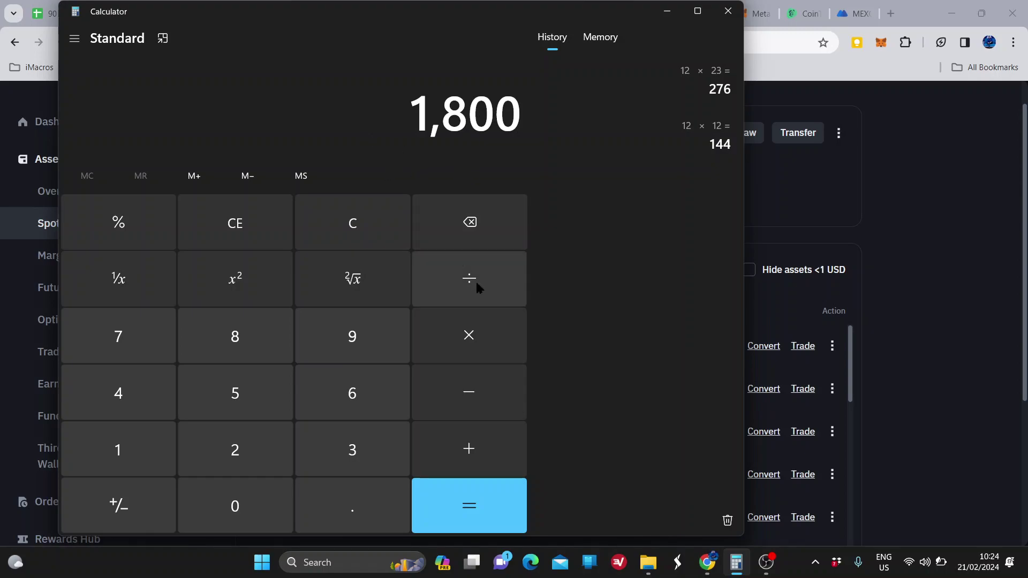
pyautogui.click(469, 336)
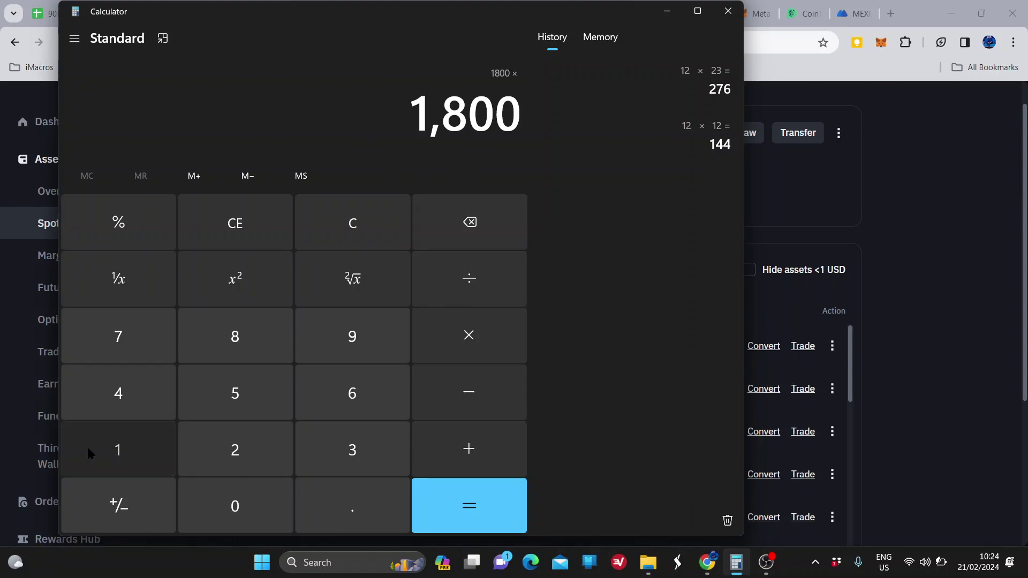
pyautogui.click(87, 445)
pyautogui.click(249, 511)
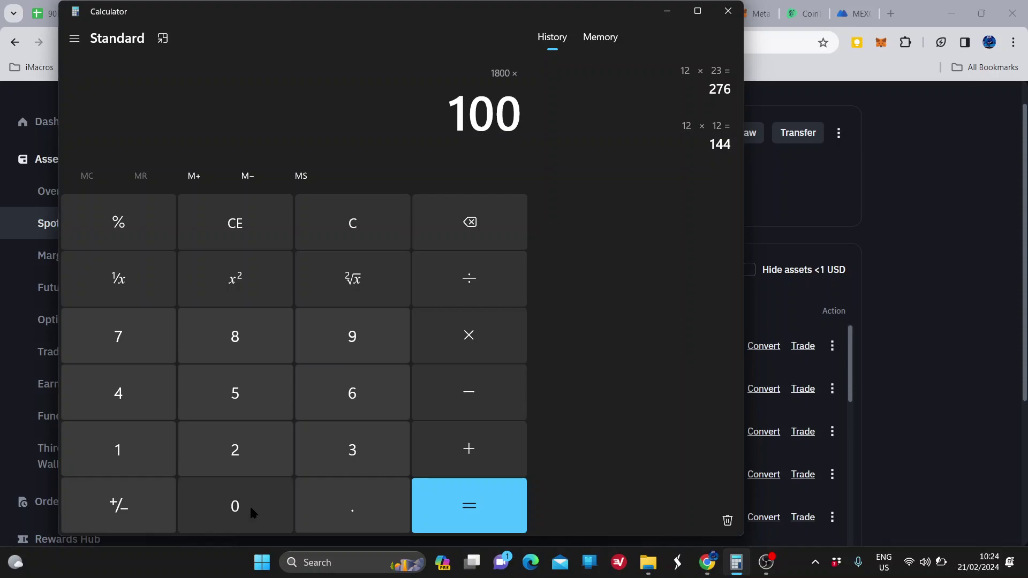
pyautogui.click(470, 498)
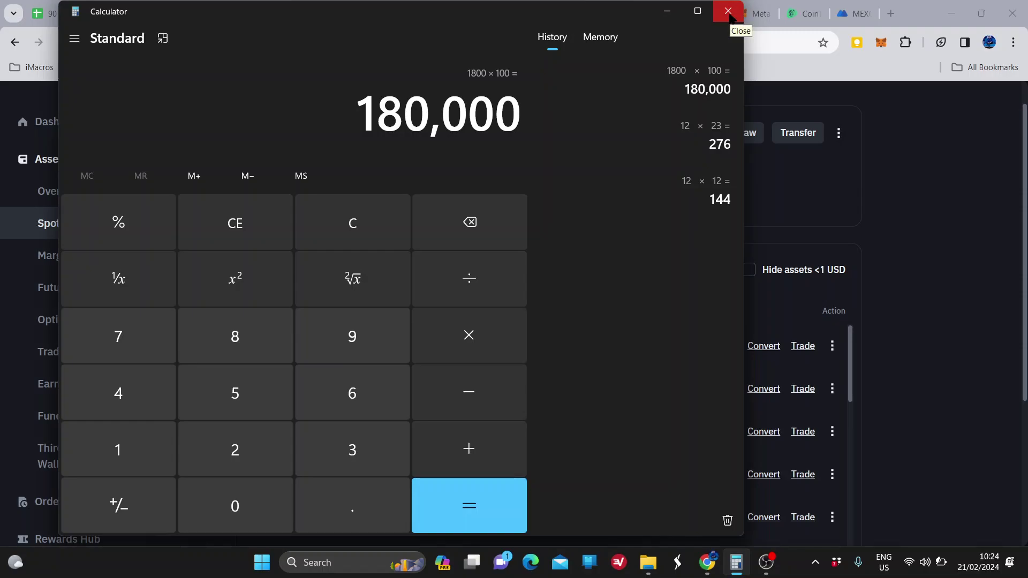
pyautogui.click(729, 12)
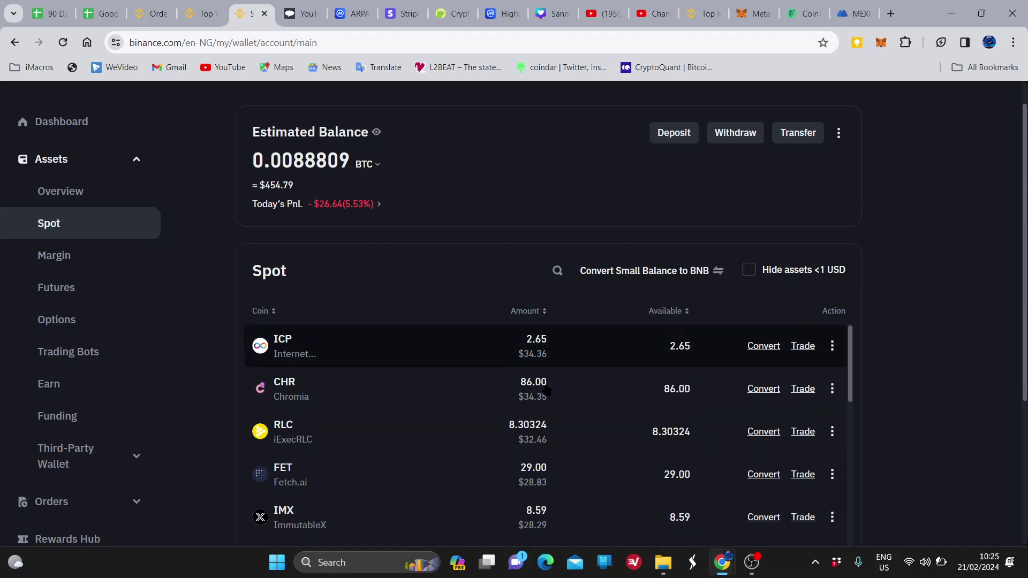
pyautogui.scroll(-5, 375, 502)
pyautogui.scroll(-3, 375, 501)
pyautogui.scroll(-3, 376, 501)
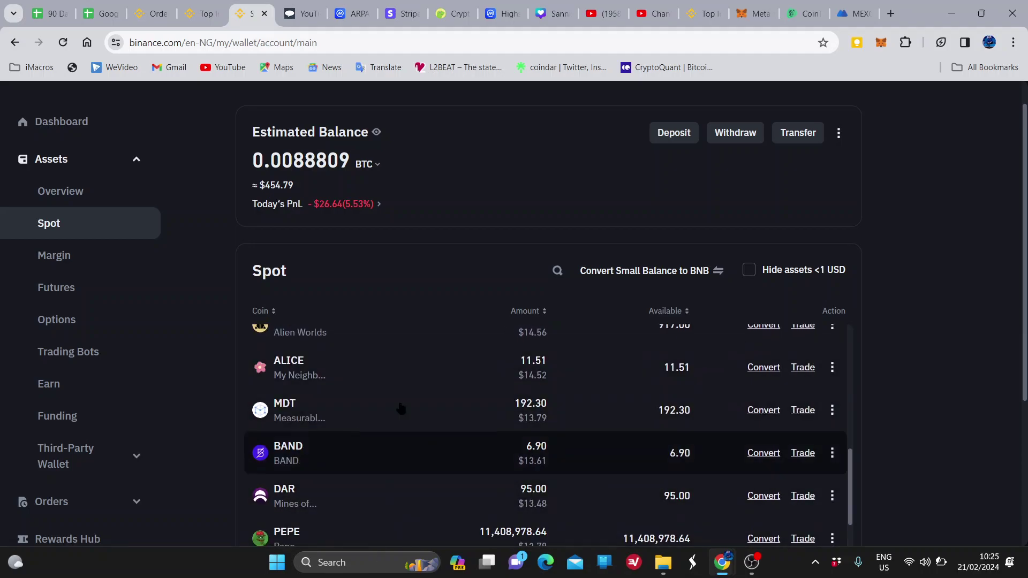
pyautogui.scroll(3, 483, 399)
pyautogui.scroll(3, 482, 399)
pyautogui.scroll(1, 483, 399)
pyautogui.scroll(1, 482, 399)
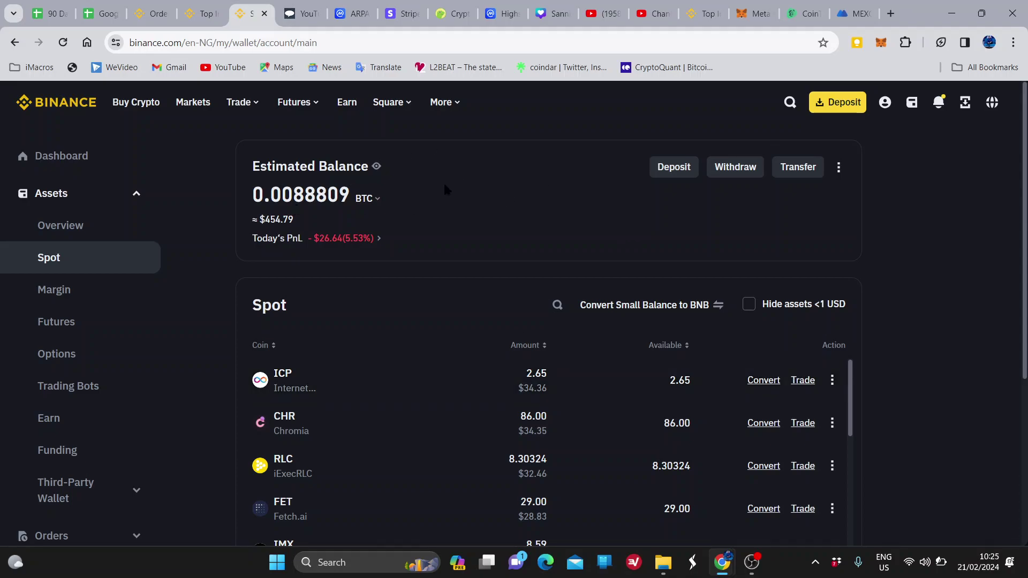
# Switch to MEXC's spot markets and open the BOSON/USDT trading page.
pyautogui.click(857, 4)
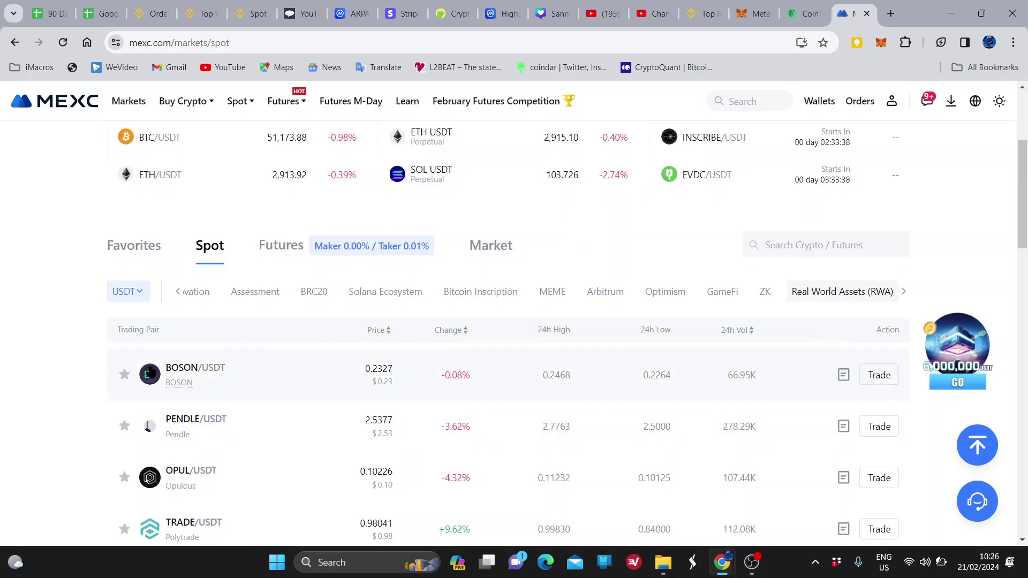
pyautogui.click(879, 376)
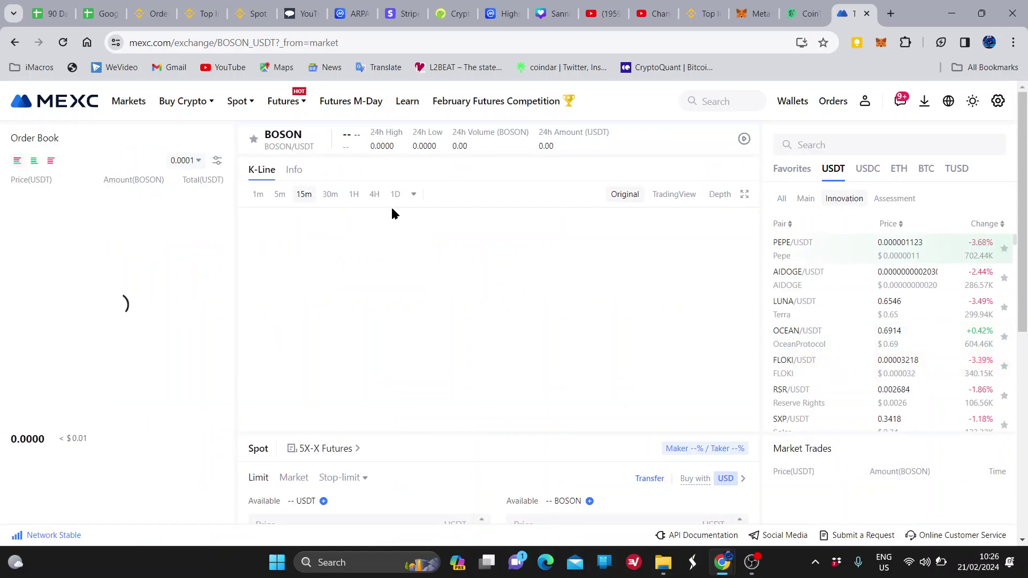
# Search 'bos' on CoinMarketCap to check Boson Protocol at $0.2294, then return to MEXC's BOSON/USDT tab.
pyautogui.click(506, 13)
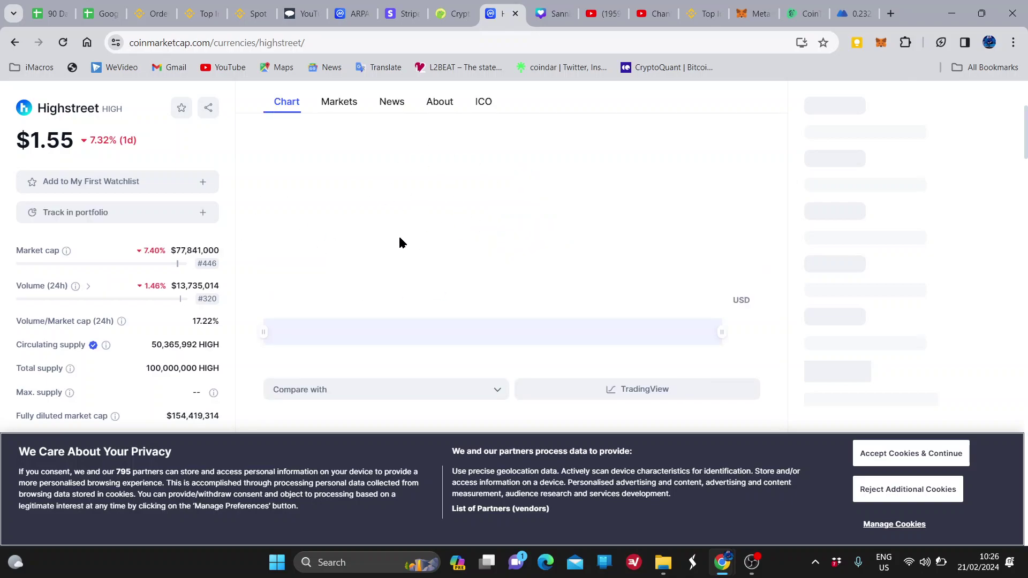
pyautogui.scroll(2, 309, 207)
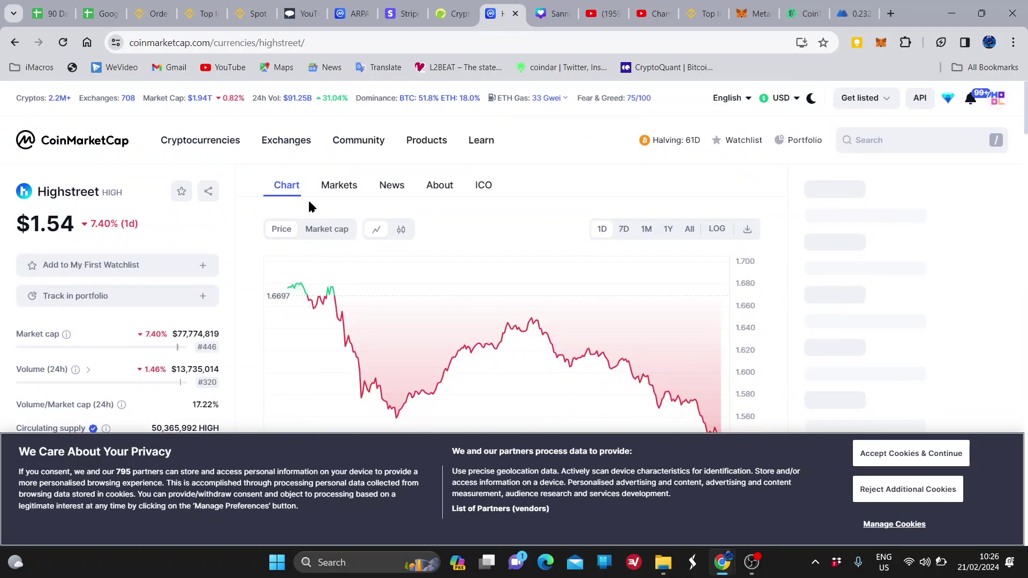
pyautogui.click(895, 138)
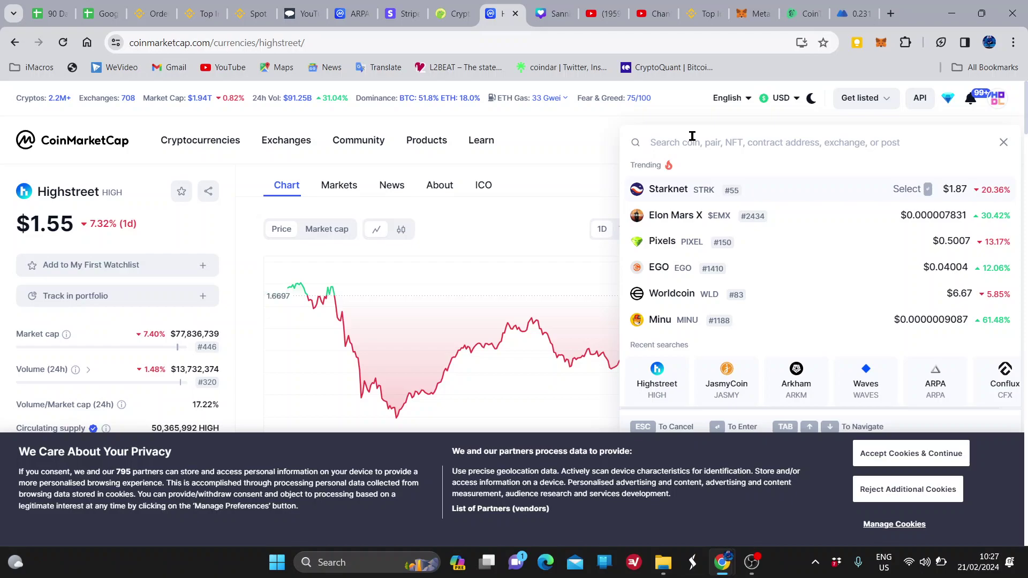
pyautogui.write('b')
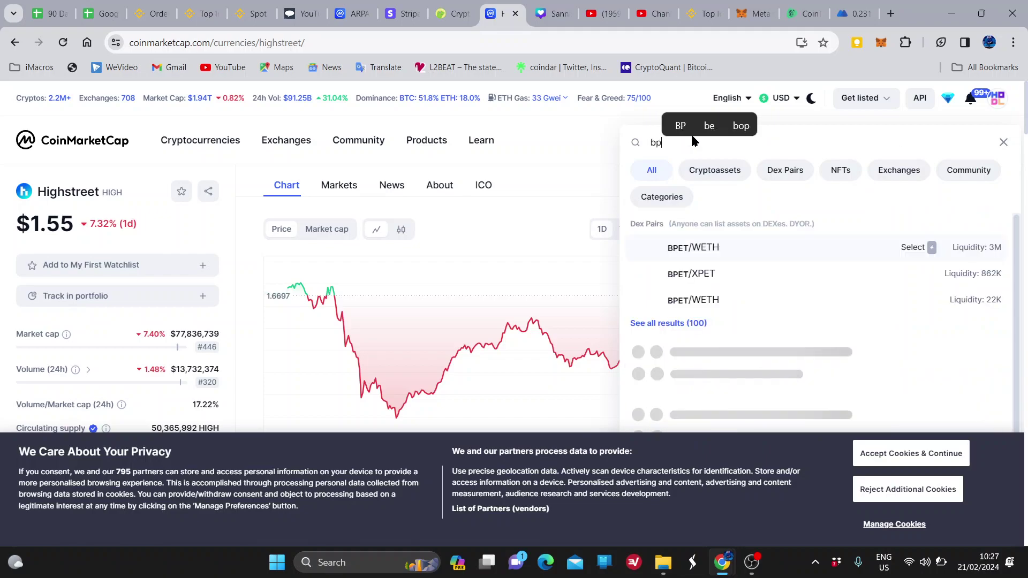
pyautogui.write('o')
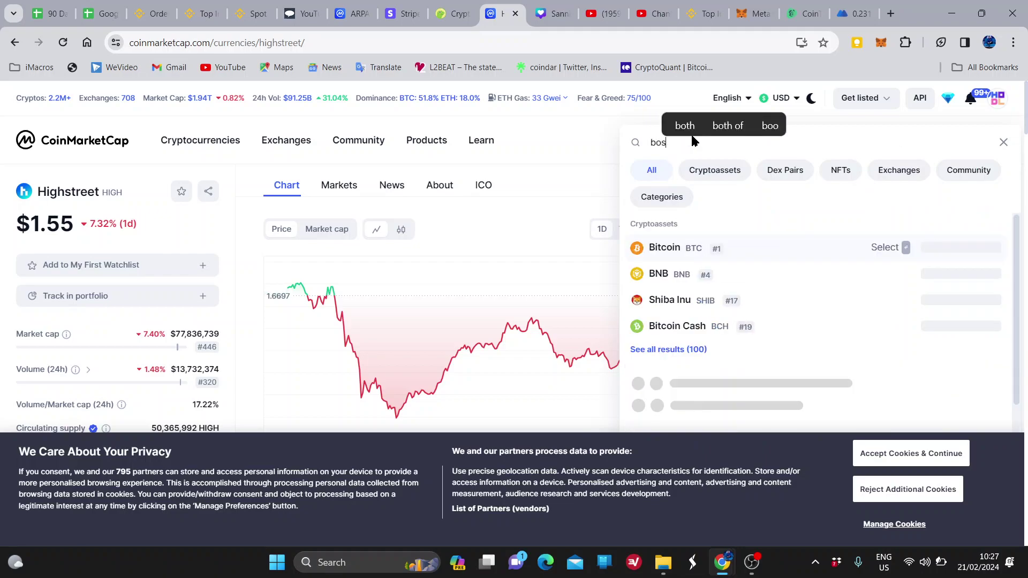
pyautogui.write('s')
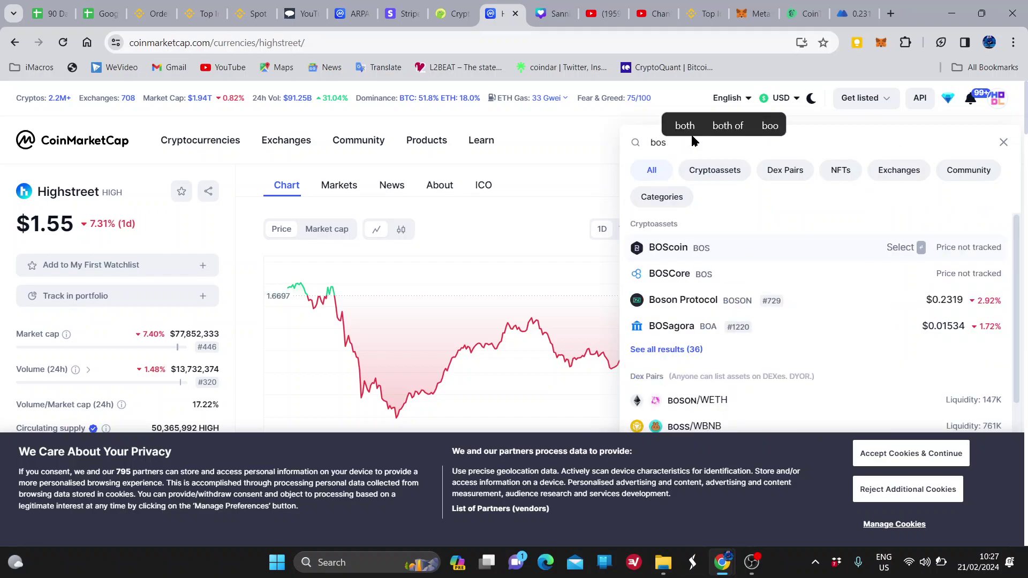
pyautogui.click(692, 303)
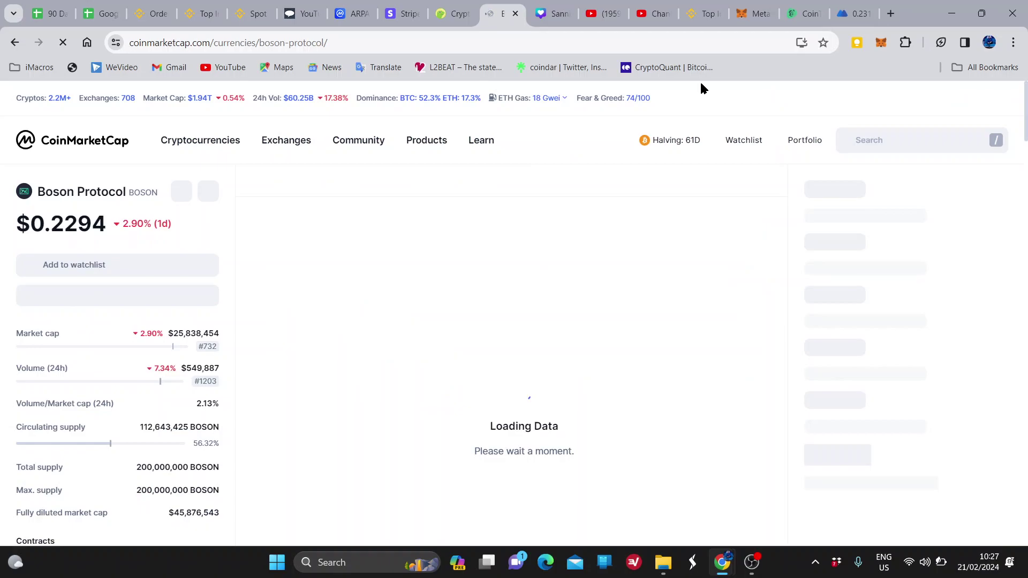
pyautogui.click(854, 13)
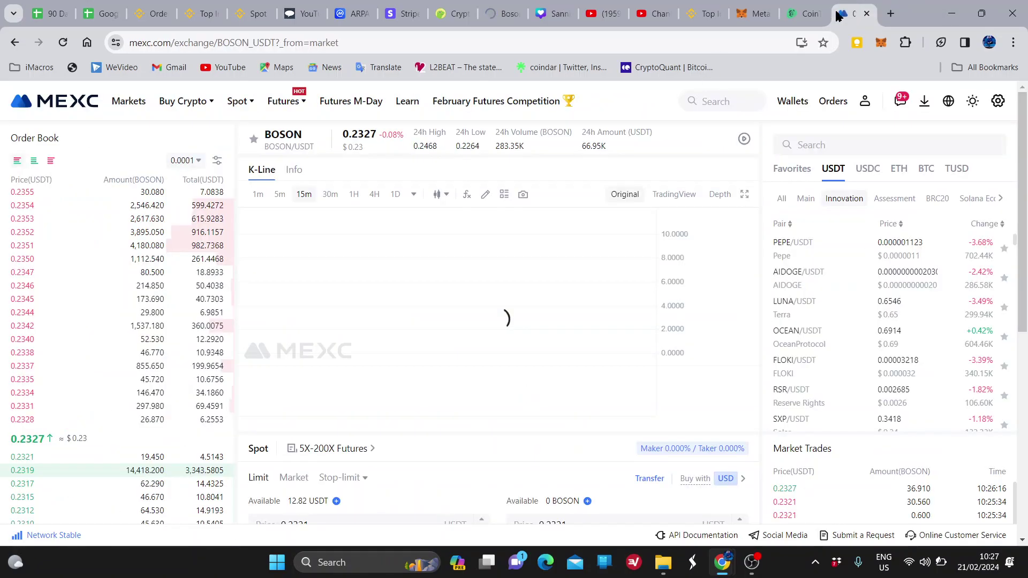
# Go back to MEXC markets, filter Spot pairs to Real World Assets, and open BOSON/USDT.
pyautogui.click(14, 43)
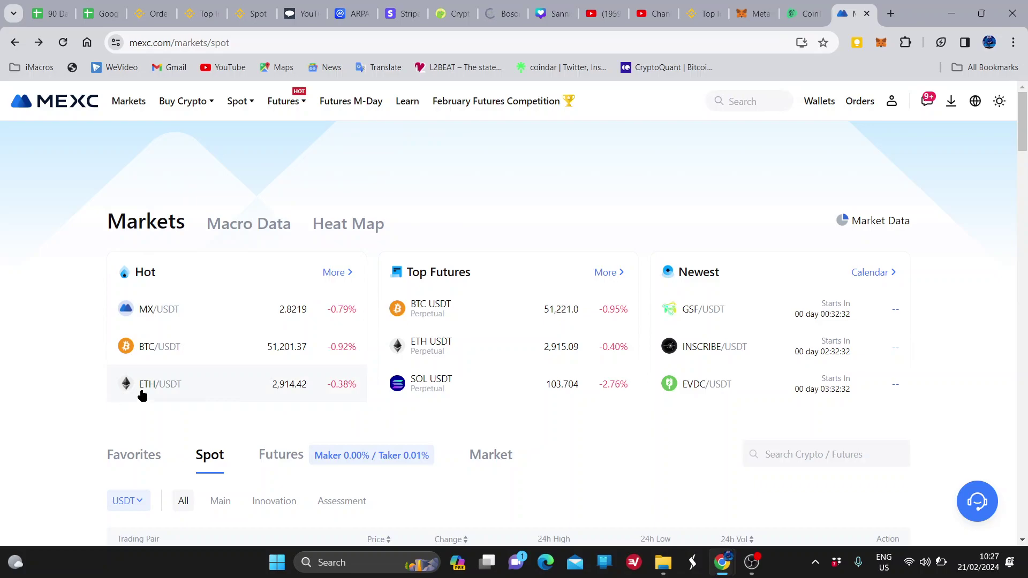
pyautogui.scroll(-4, 720, 385)
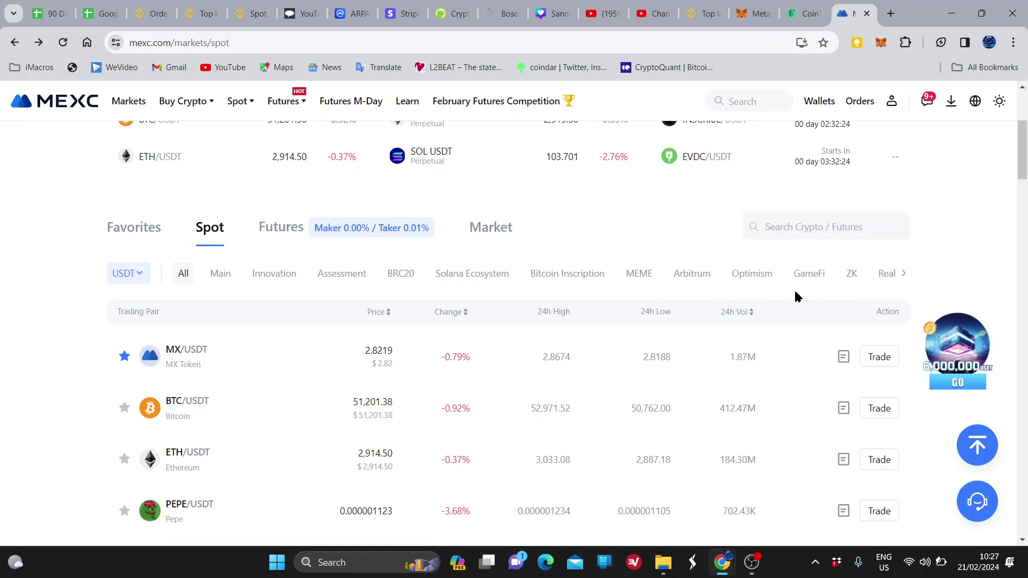
pyautogui.click(887, 276)
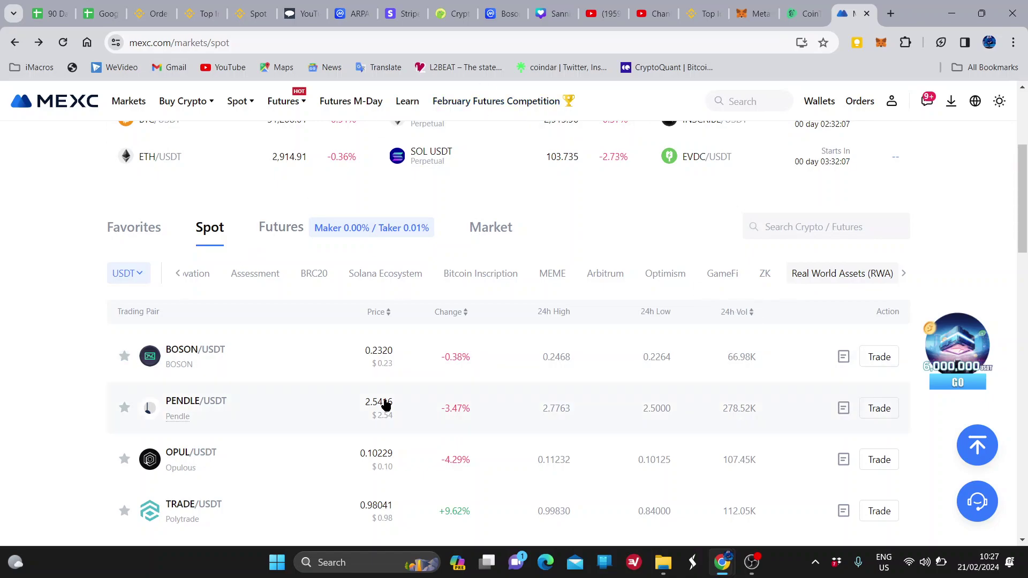
pyautogui.click(873, 370)
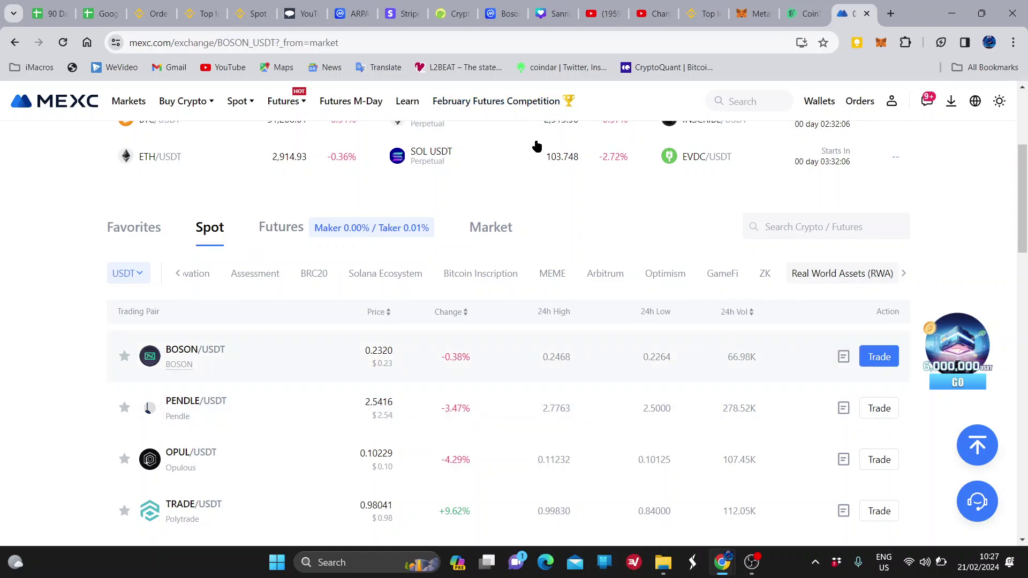
# Set the CoinMarketCap Boson chart to All time and scroll to view its history since 2021.
pyautogui.click(503, 7)
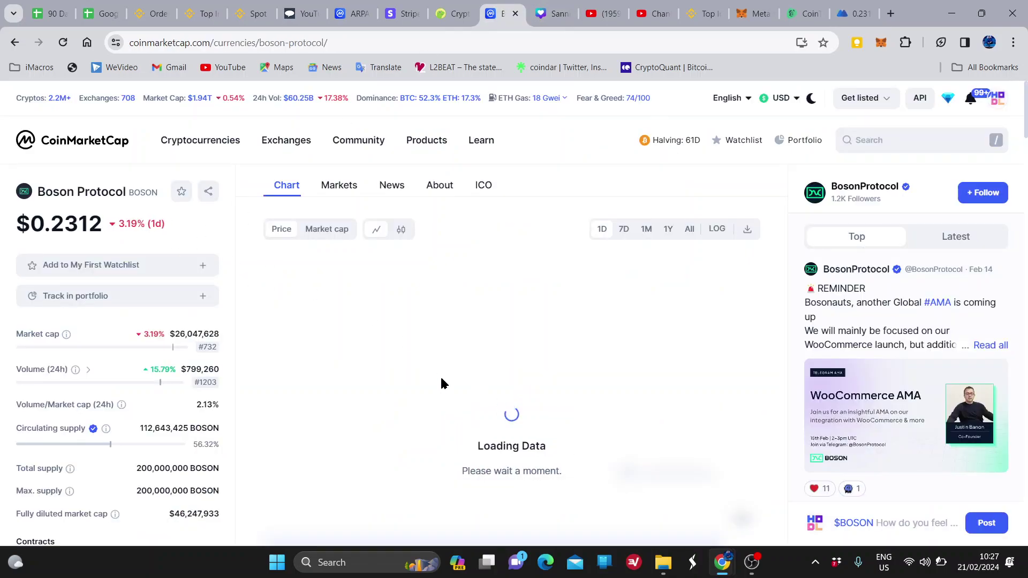
pyautogui.click(690, 230)
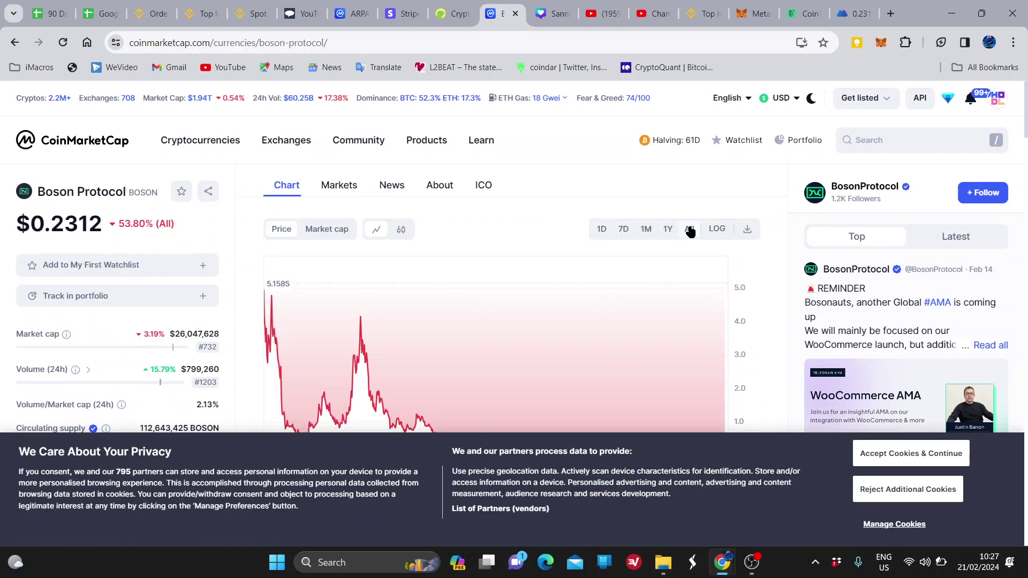
pyautogui.scroll(-2, 585, 182)
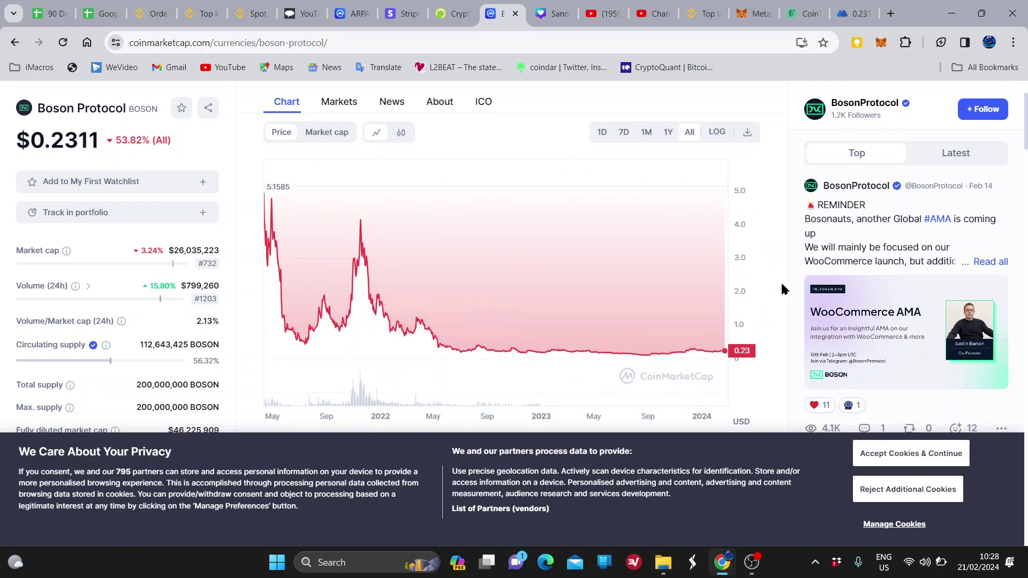
pyautogui.scroll(-2, 782, 289)
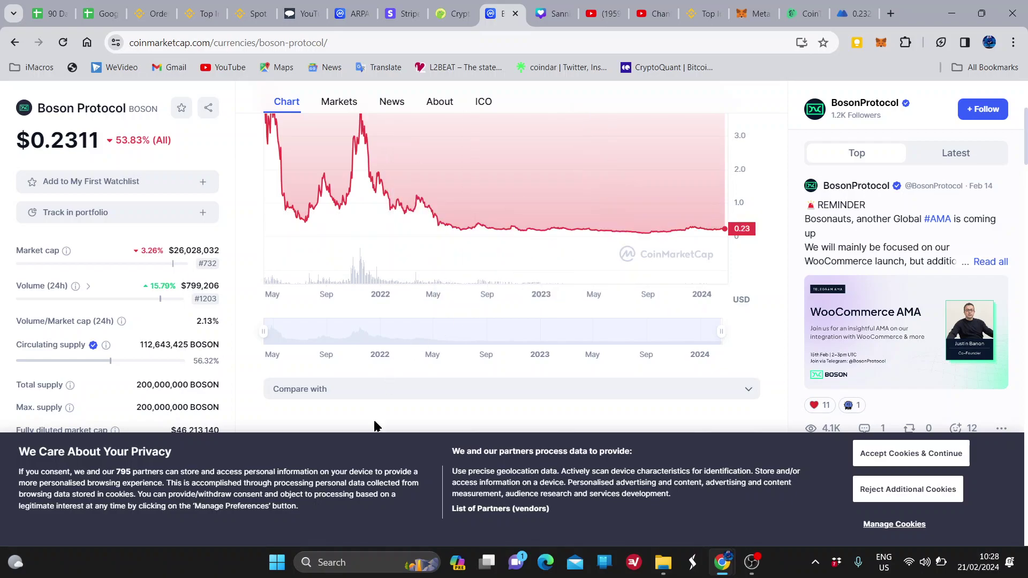
# Dismiss the cookie notice and check Boson's price performance, all-time high and $0.09903 all-time low.
pyautogui.click(909, 465)
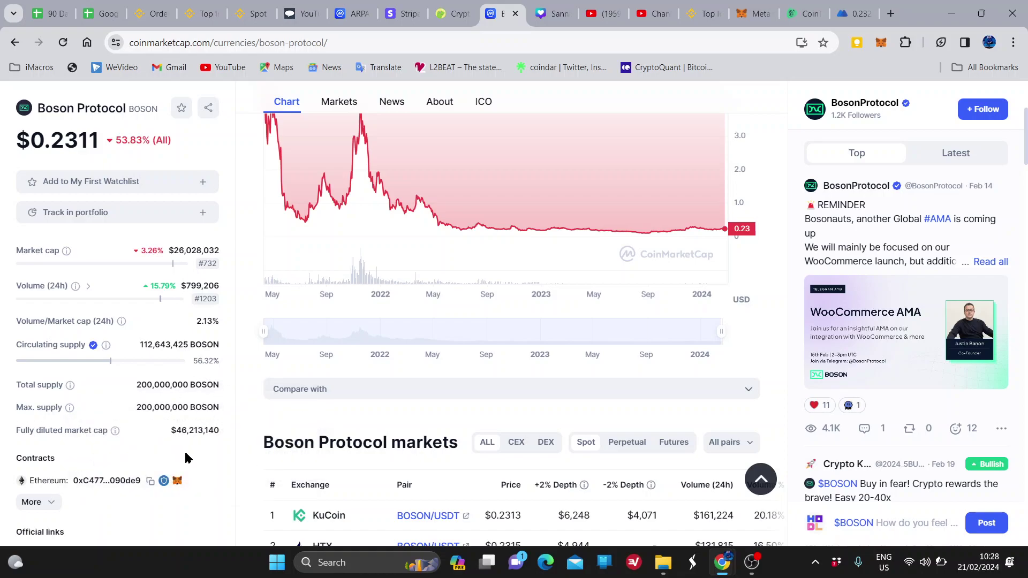
pyautogui.scroll(-4, 66, 425)
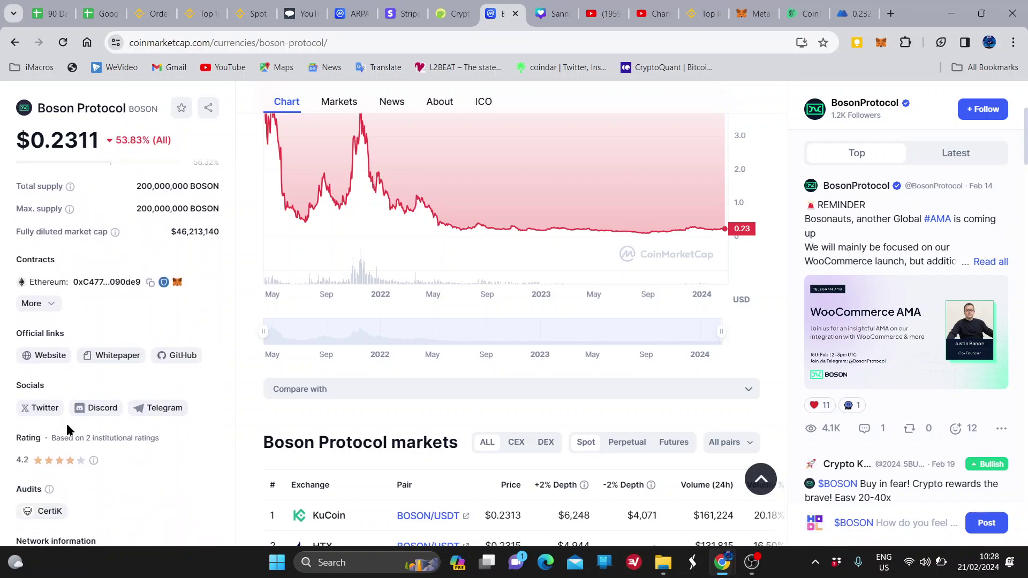
pyautogui.scroll(-5, 67, 423)
pyautogui.scroll(9, 66, 422)
pyautogui.scroll(-6, 67, 425)
pyautogui.scroll(-6, 66, 423)
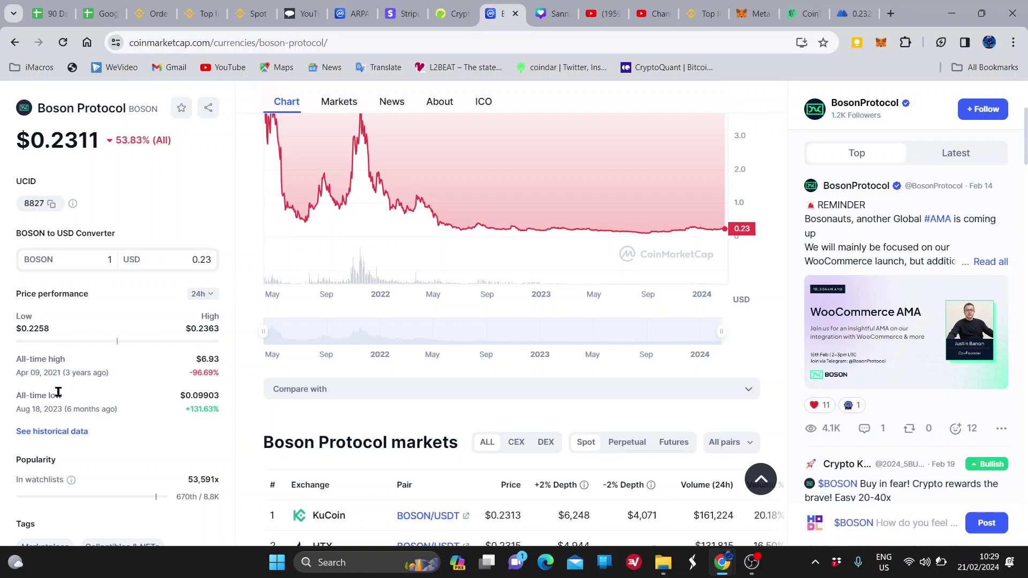
pyautogui.scroll(-1, 81, 450)
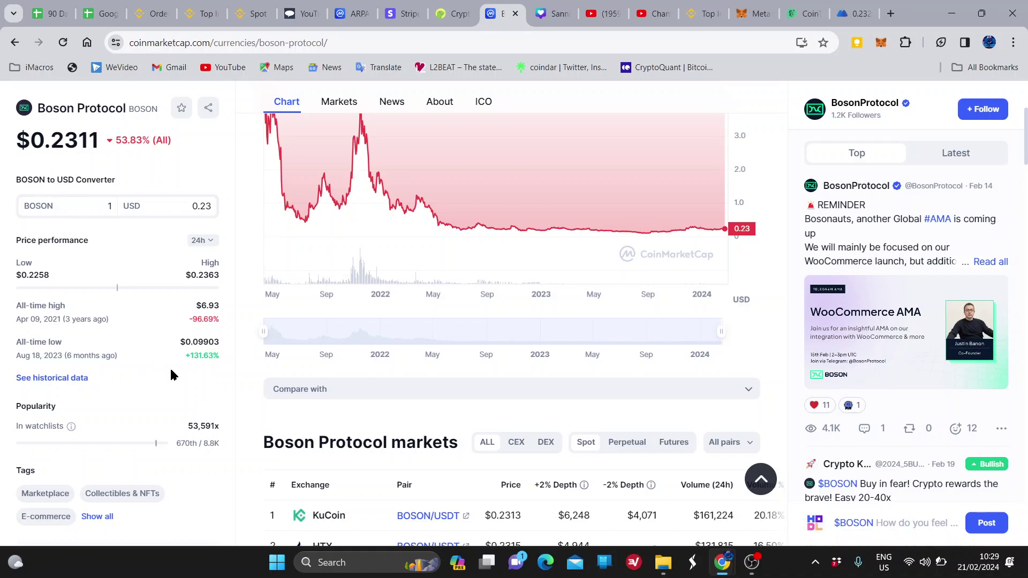
pyautogui.moveTo(657, 248)
pyautogui.scroll(2, 657, 248)
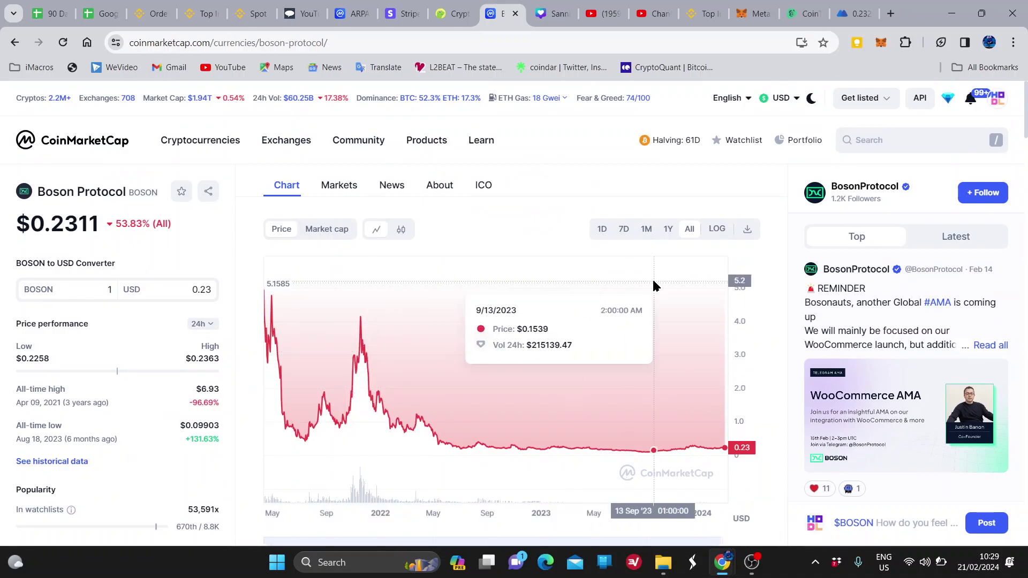
# Find Boson's ICO details (April 2021 IDO at $0.75, $4.5M goal) and close the low-battery warning.
pyautogui.scroll(-5, 760, 284)
pyautogui.scroll(-8, 763, 292)
pyautogui.scroll(-6, 763, 292)
pyautogui.scroll(-4, 763, 292)
pyautogui.scroll(-8, 763, 292)
pyautogui.scroll(5, 611, 271)
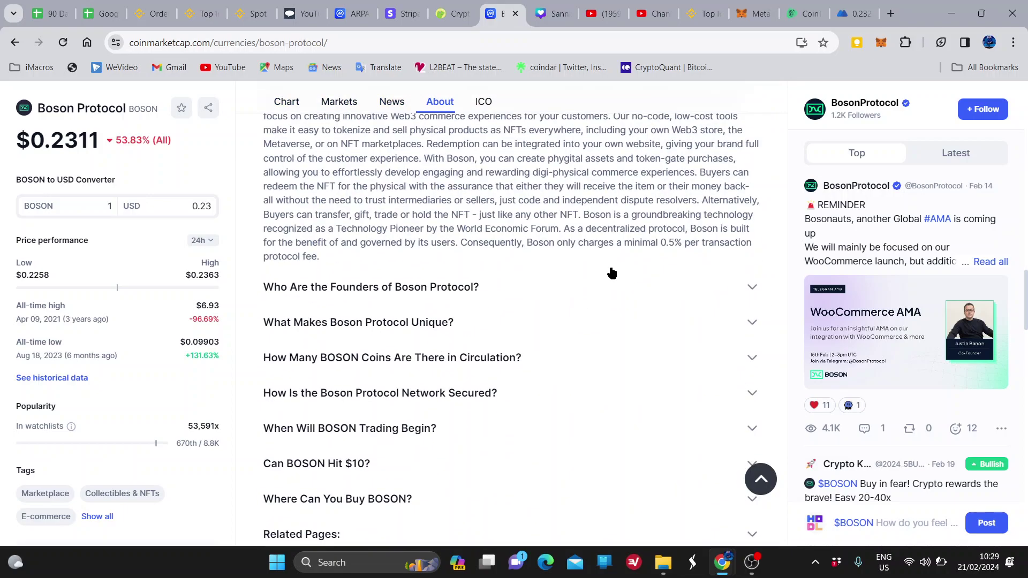
pyautogui.scroll(2, 612, 268)
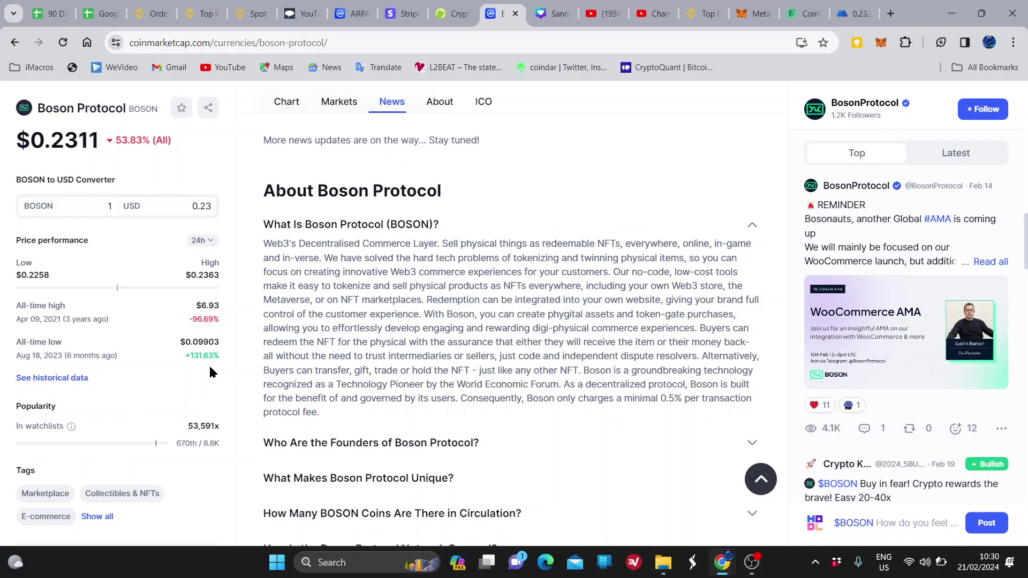
pyautogui.scroll(-10, 363, 434)
pyautogui.scroll(-4, 362, 435)
pyautogui.scroll(-7, 363, 438)
pyautogui.scroll(-1, 364, 438)
pyautogui.scroll(-2, 363, 438)
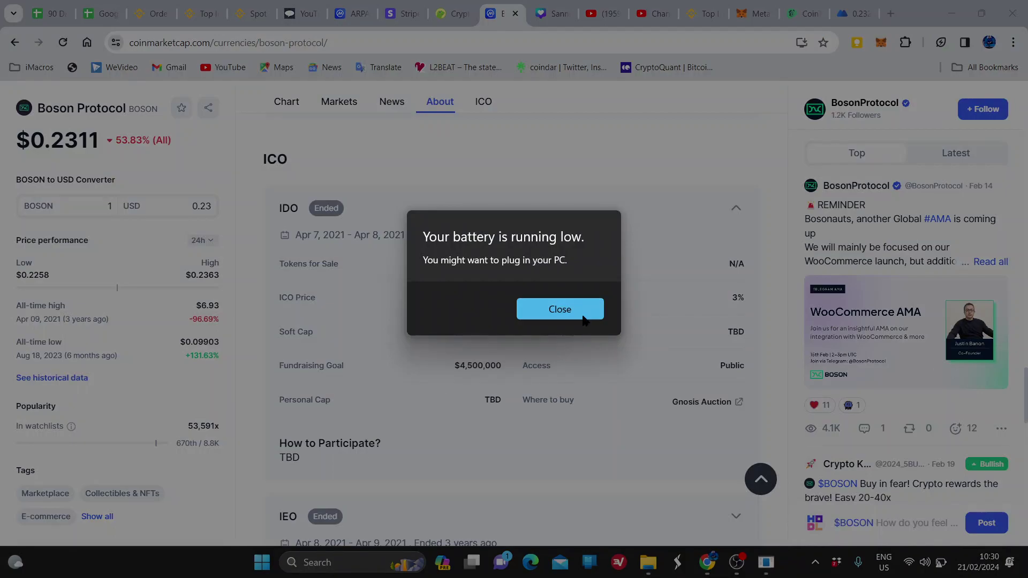
pyautogui.click(560, 307)
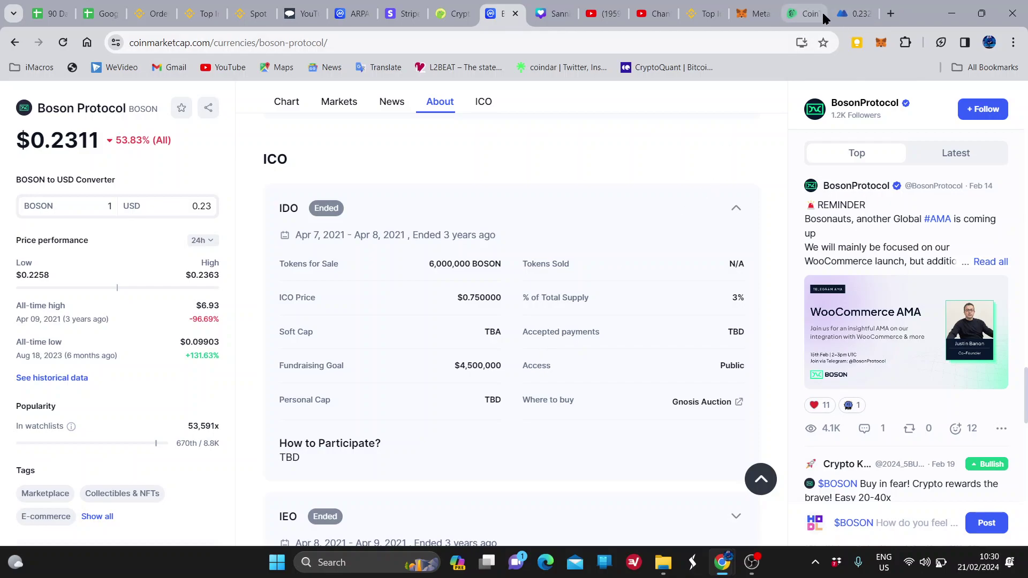
# Place a MEXC market buy of BOSON using 100% of the 12.82 USDT balance, receiving 55.06 BOSON.
pyautogui.click(848, 15)
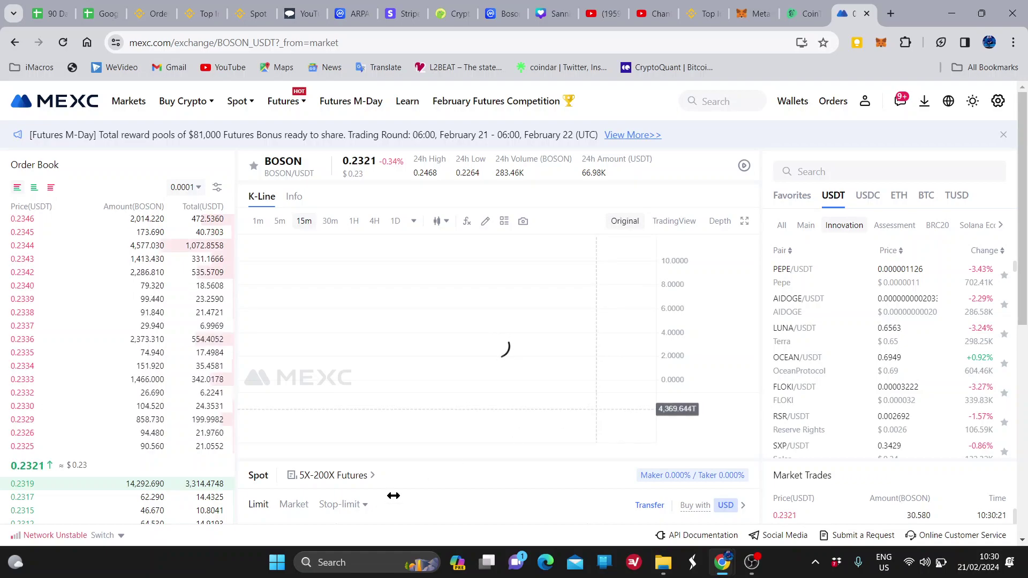
pyautogui.scroll(-1, 416, 515)
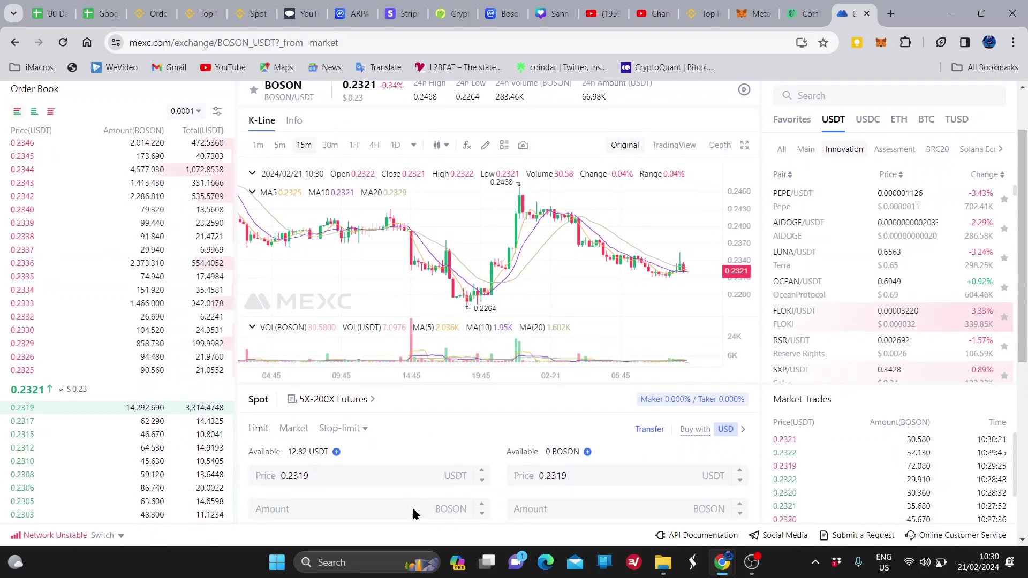
pyautogui.click(294, 429)
pyautogui.scroll(-2, 410, 472)
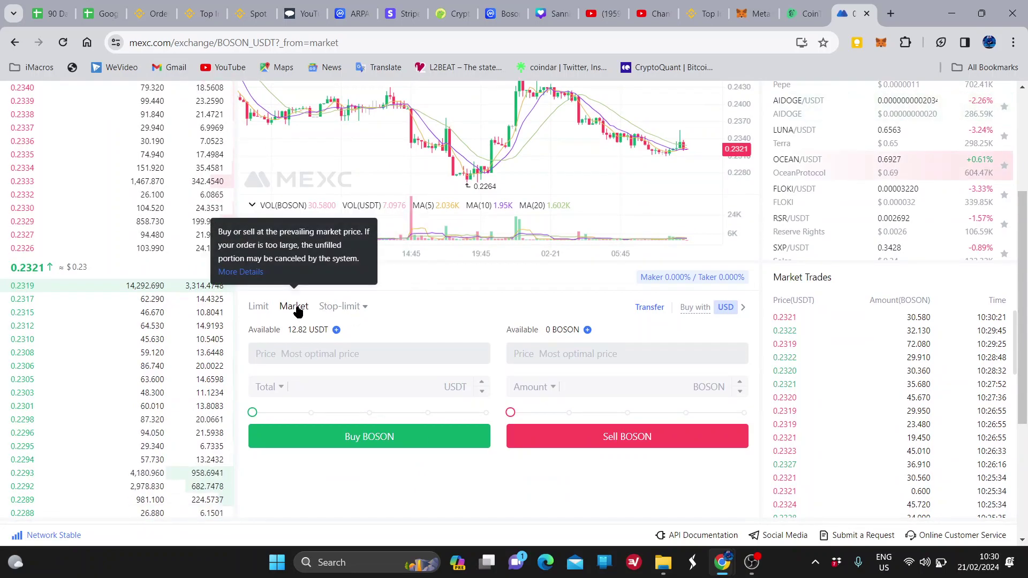
pyautogui.moveTo(252, 413)
pyautogui.moveTo(252, 413); pyautogui.dragTo(505, 429)
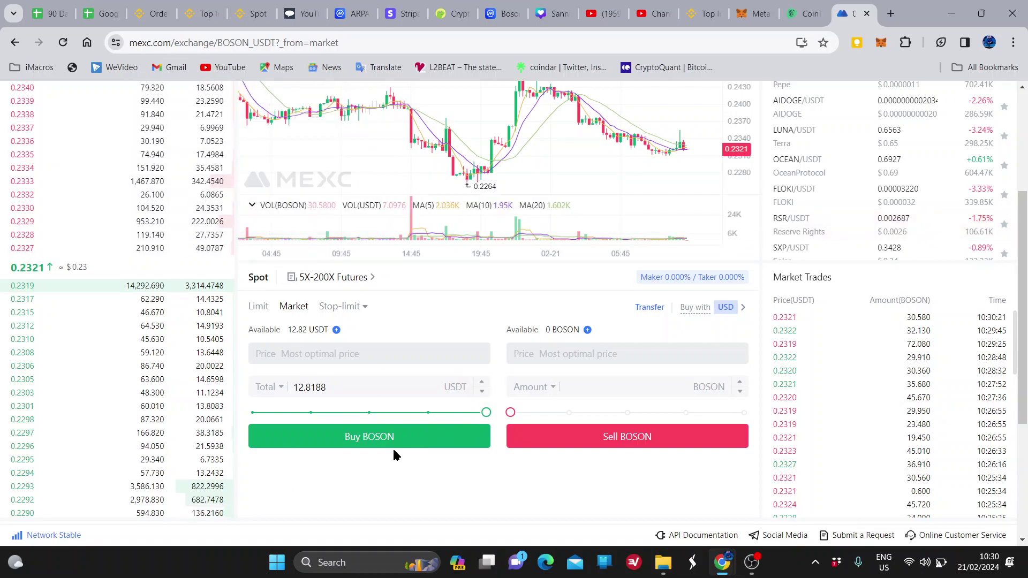
pyautogui.click(309, 391)
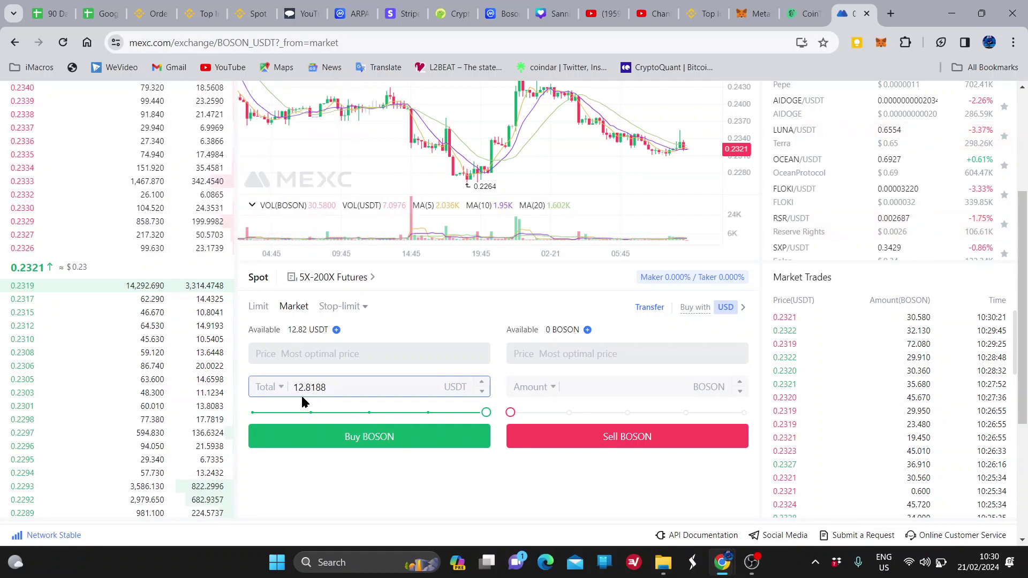
pyautogui.click(382, 444)
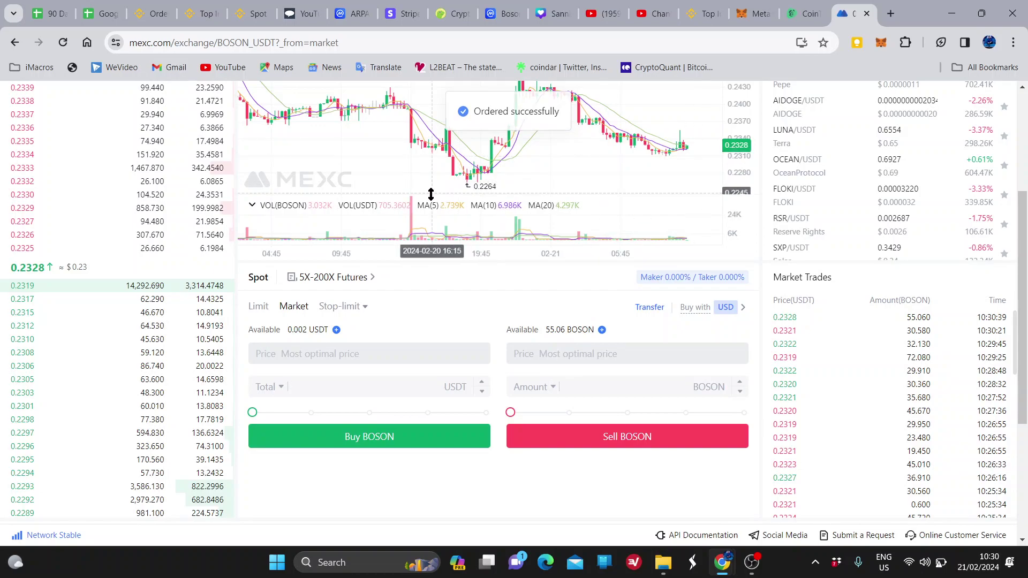
pyautogui.scroll(3, 432, 203)
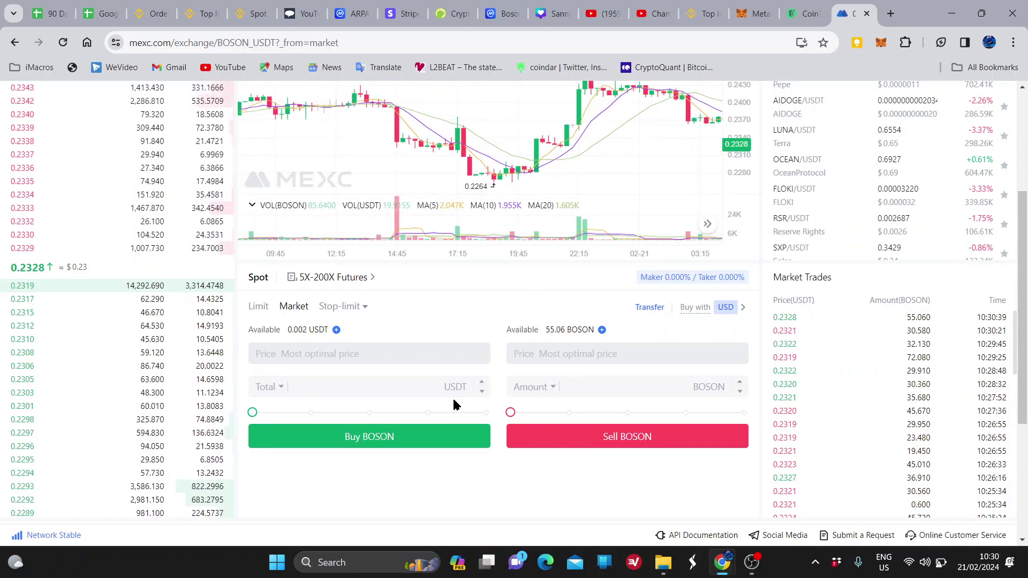
pyautogui.click(611, 384)
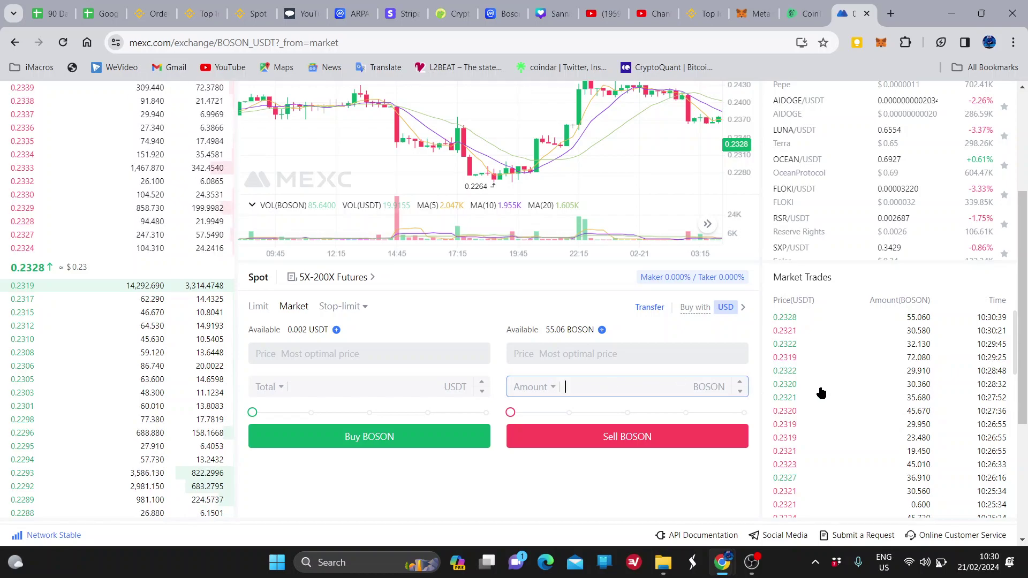
pyautogui.scroll(4, 299, 468)
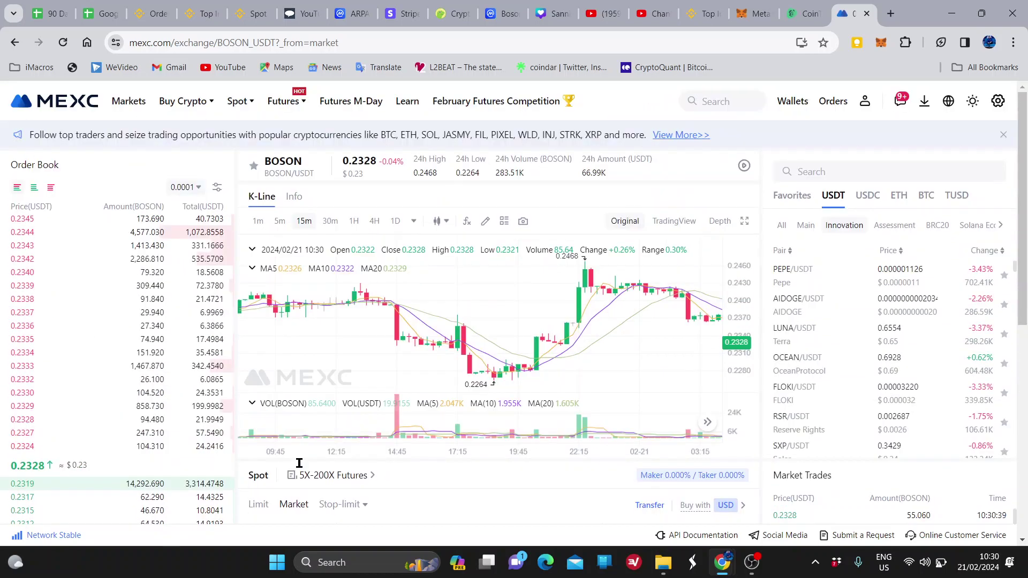